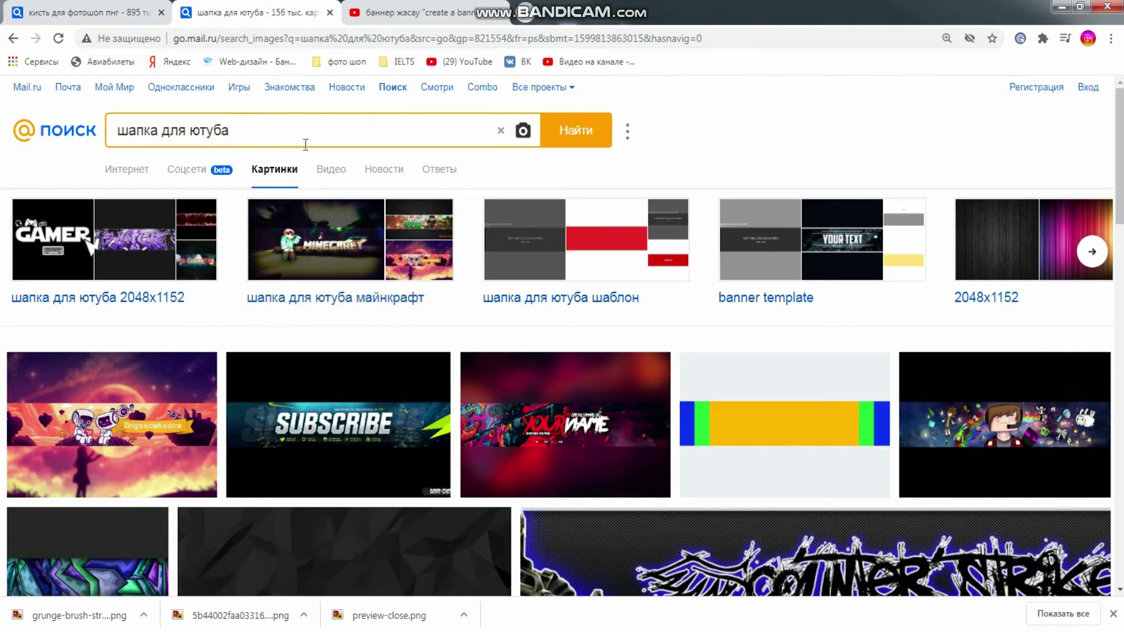
# Refine the image search to 'шапка для ютуба без текста'
pyautogui.scroll(-15, 328, 278)
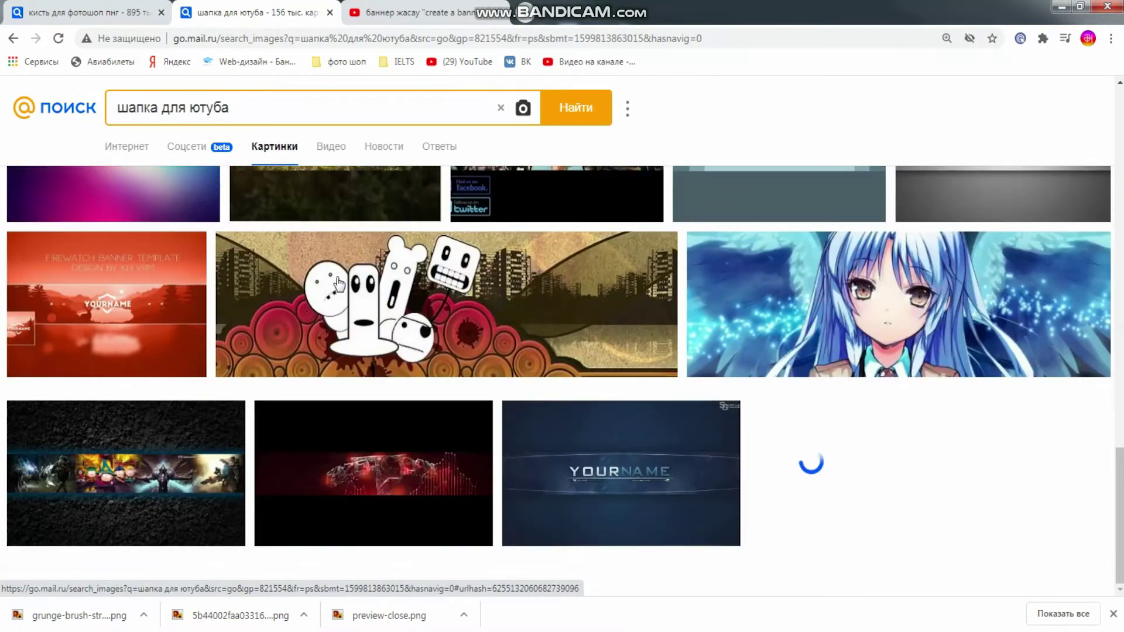
pyautogui.scroll(-15, 338, 284)
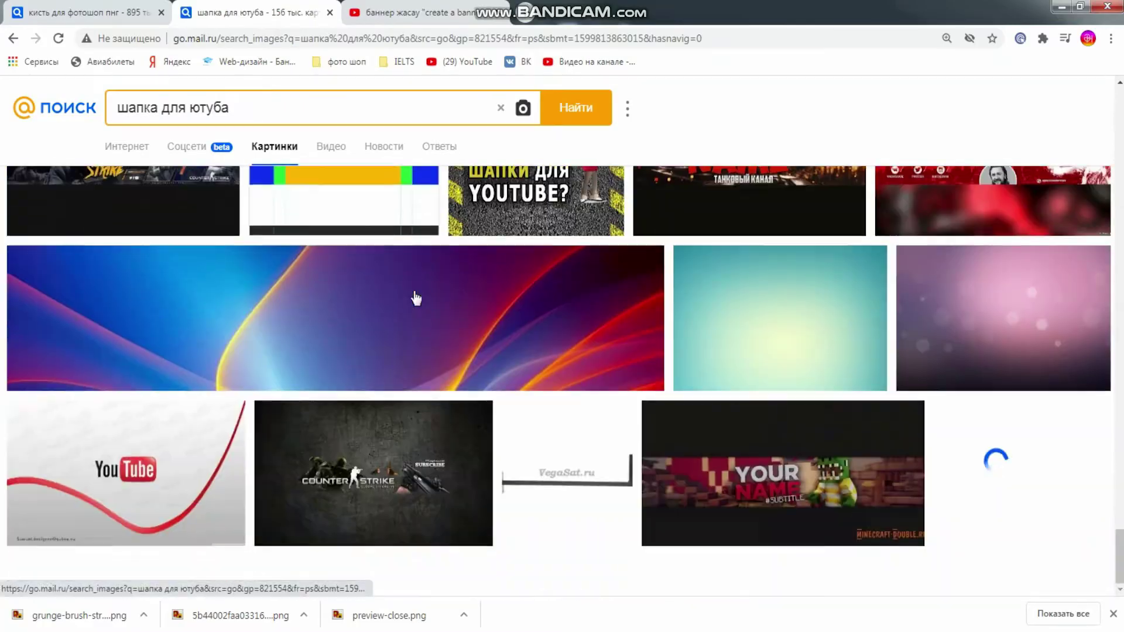
pyautogui.scroll(20, 415, 292)
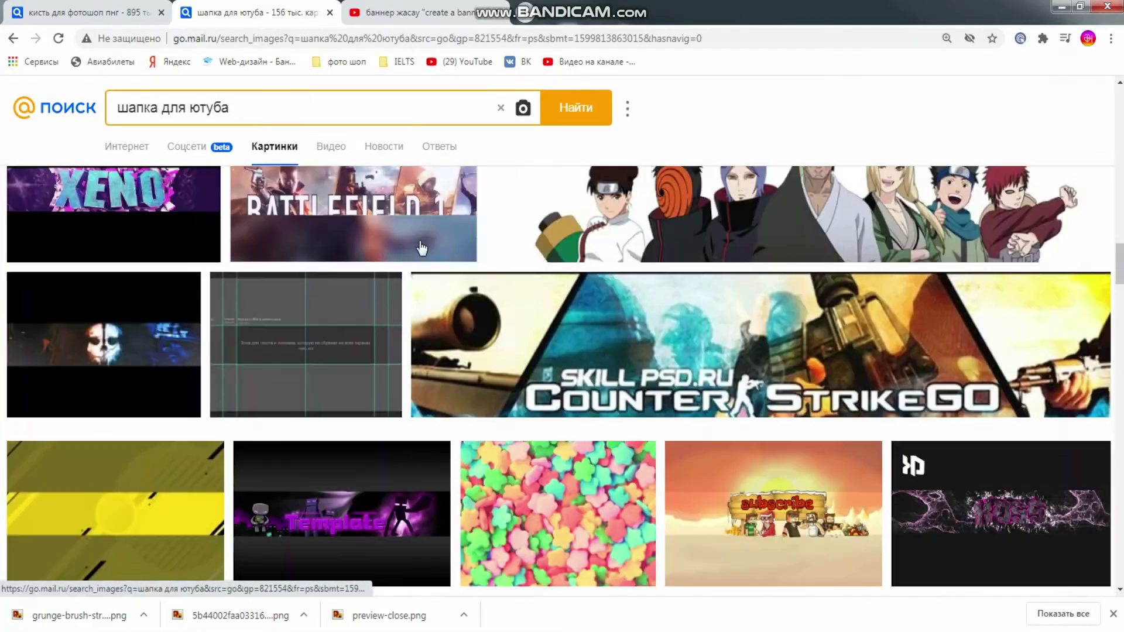
pyautogui.scroll(10, 420, 249)
pyautogui.click(420, 108)
pyautogui.write('без текста')
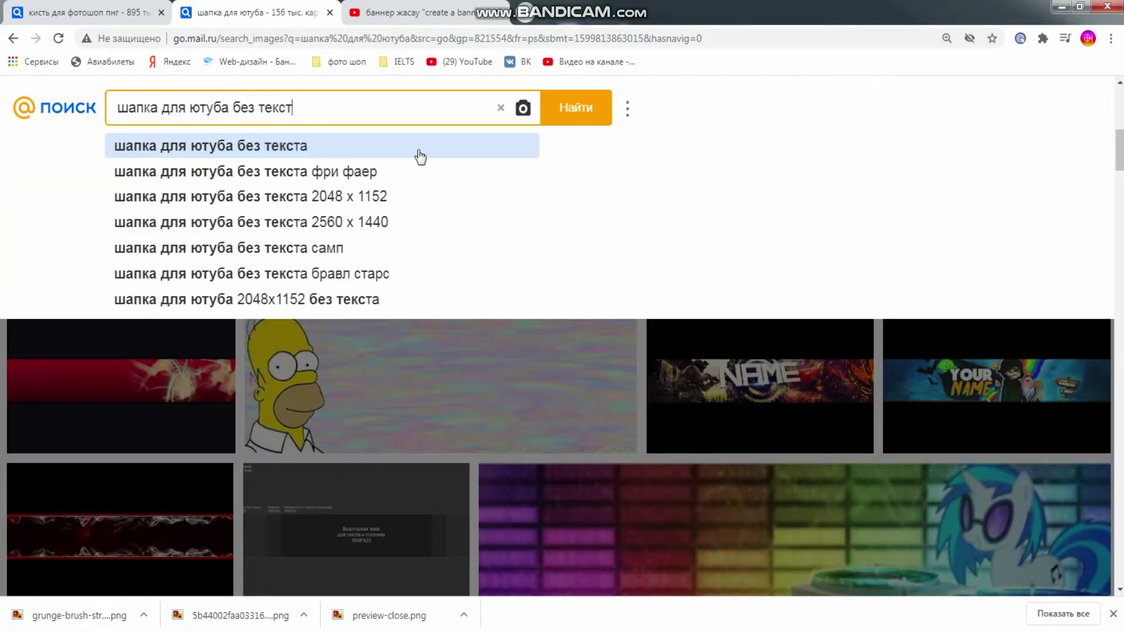
pyautogui.press('Return')
# Open the blue grunge zombie banner preview, copy the image, and return to Photoshop
pyautogui.scroll(-5, 462, 310)
pyautogui.scroll(-15, 593, 315)
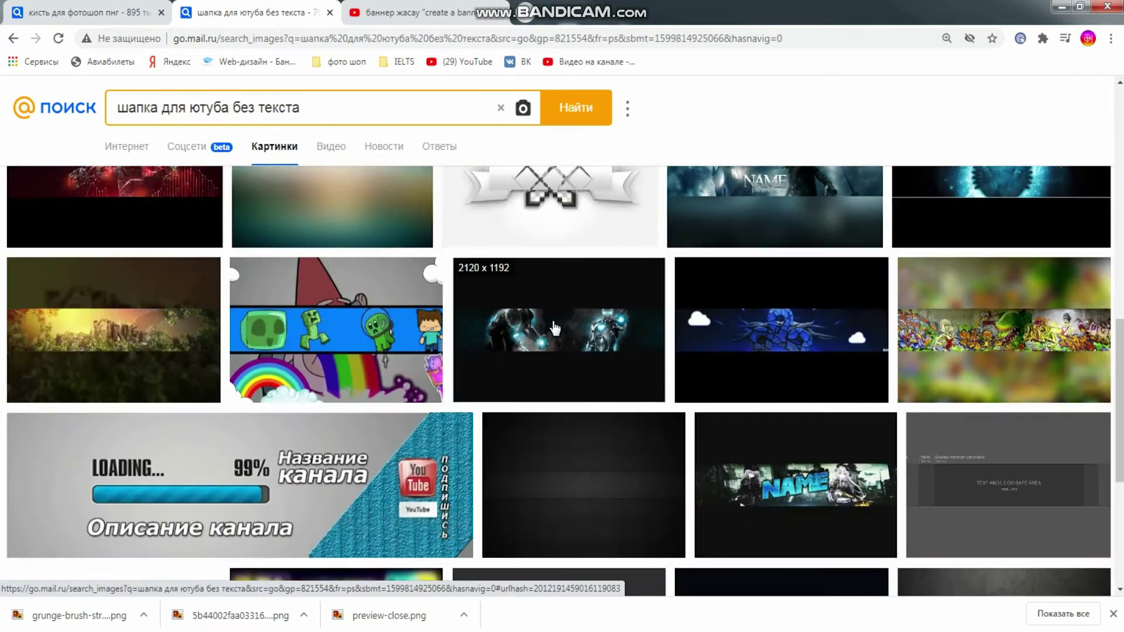
pyautogui.scroll(-15, 559, 321)
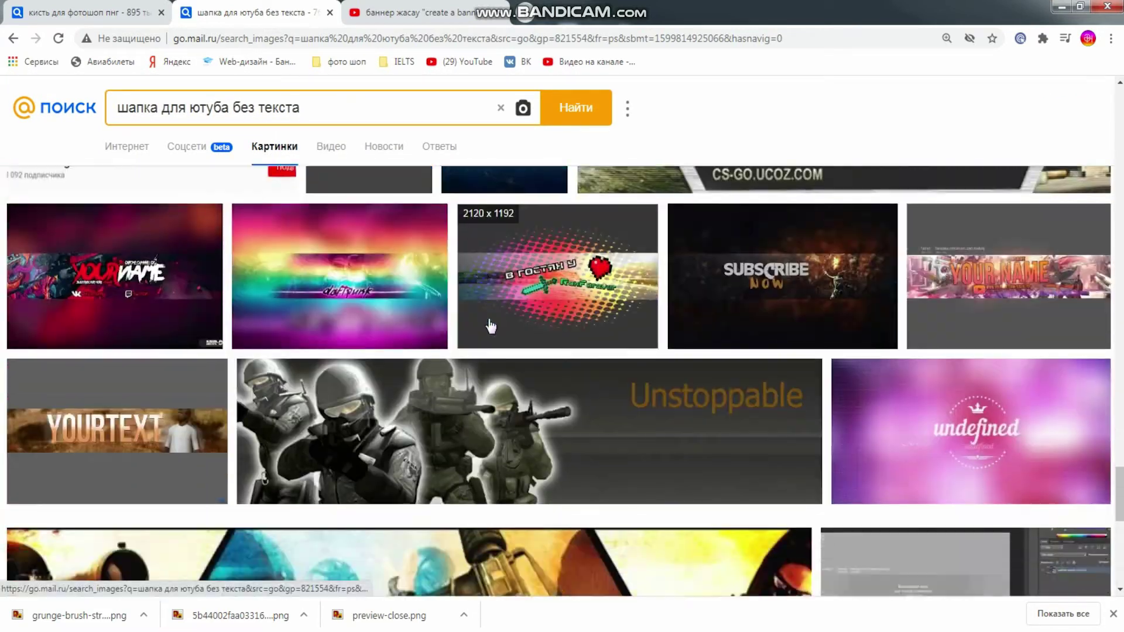
pyautogui.scroll(-15, 439, 321)
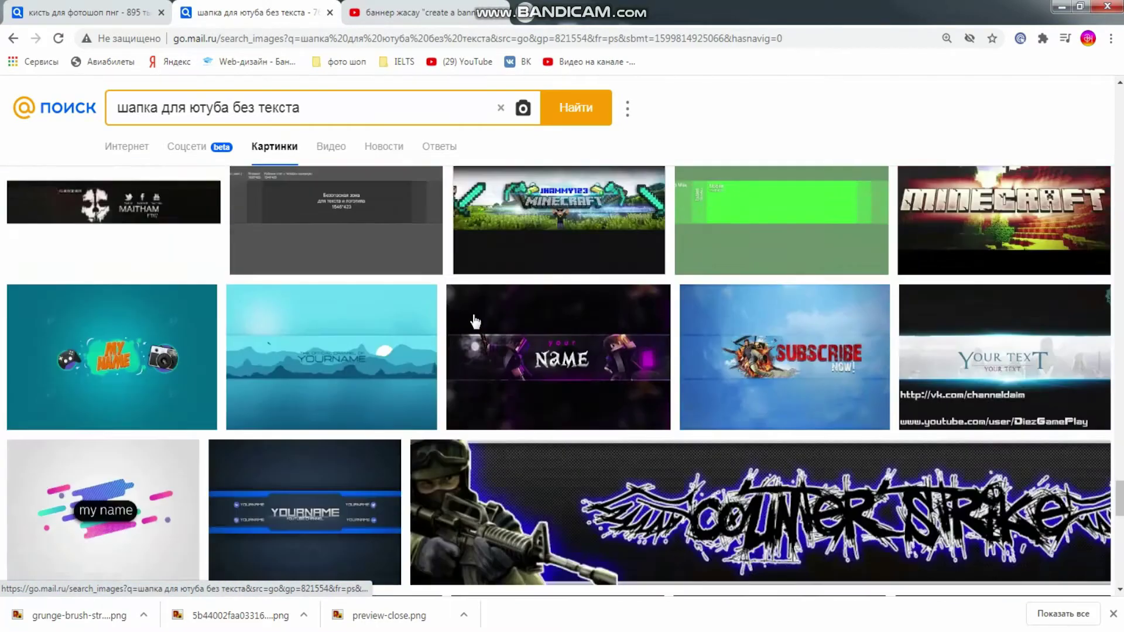
pyautogui.scroll(10, 461, 319)
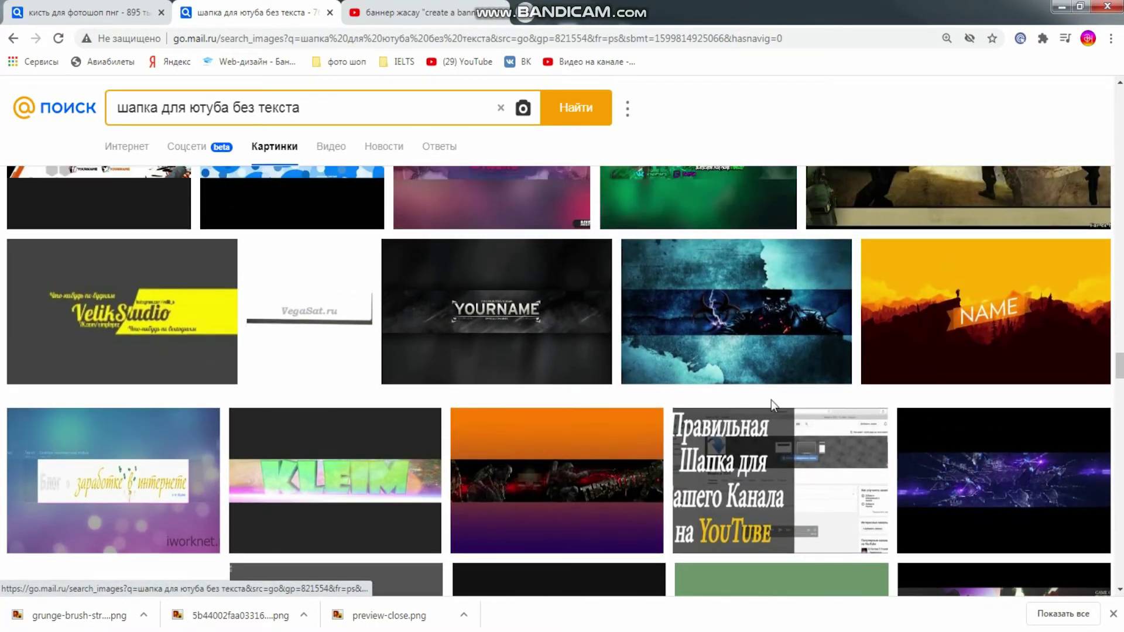
pyautogui.scroll(3, 729, 399)
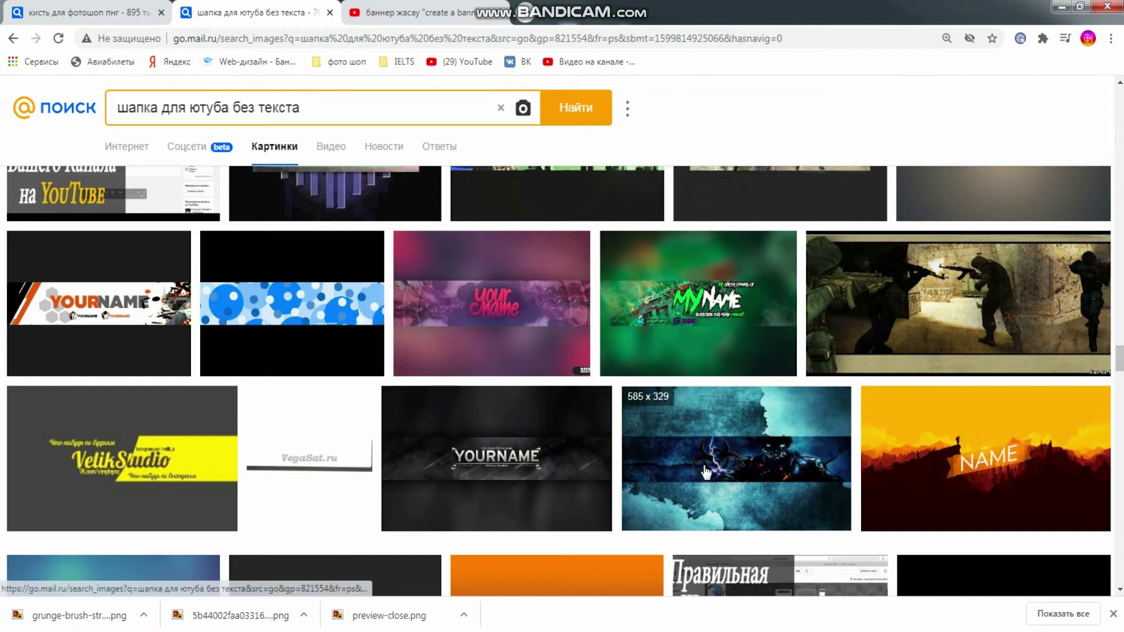
pyautogui.click(731, 472)
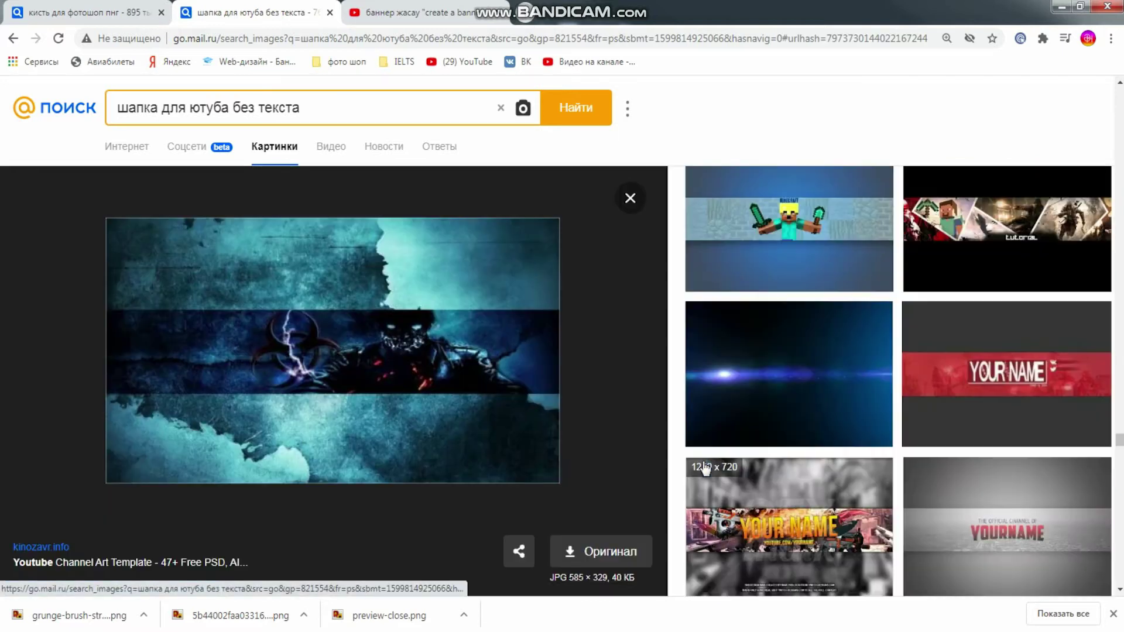
pyautogui.rightClick(310, 346)
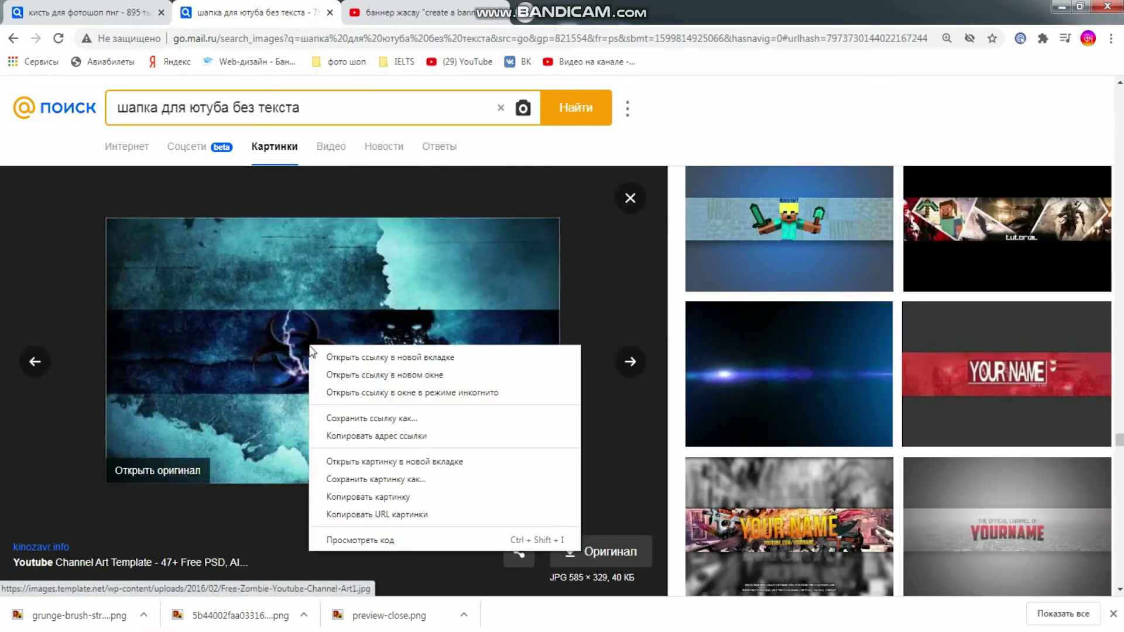
pyautogui.click(375, 495)
pyautogui.hotkey('alt', 'Tab')
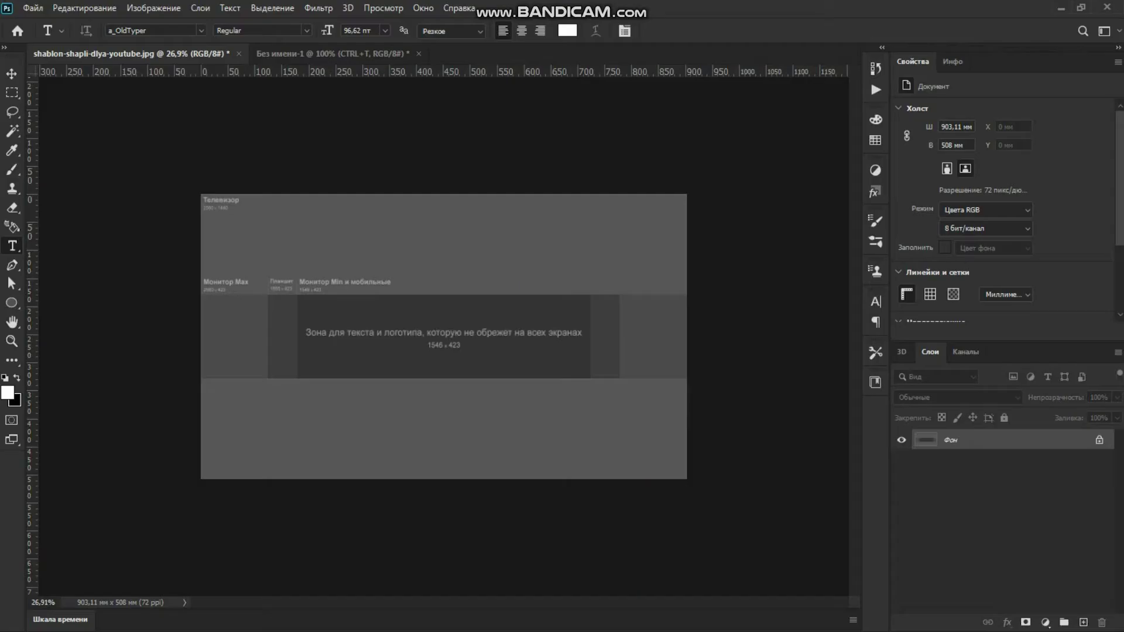
# Remove the stray Lorem Ipsum placeholder text layer
pyautogui.click(391, 356)
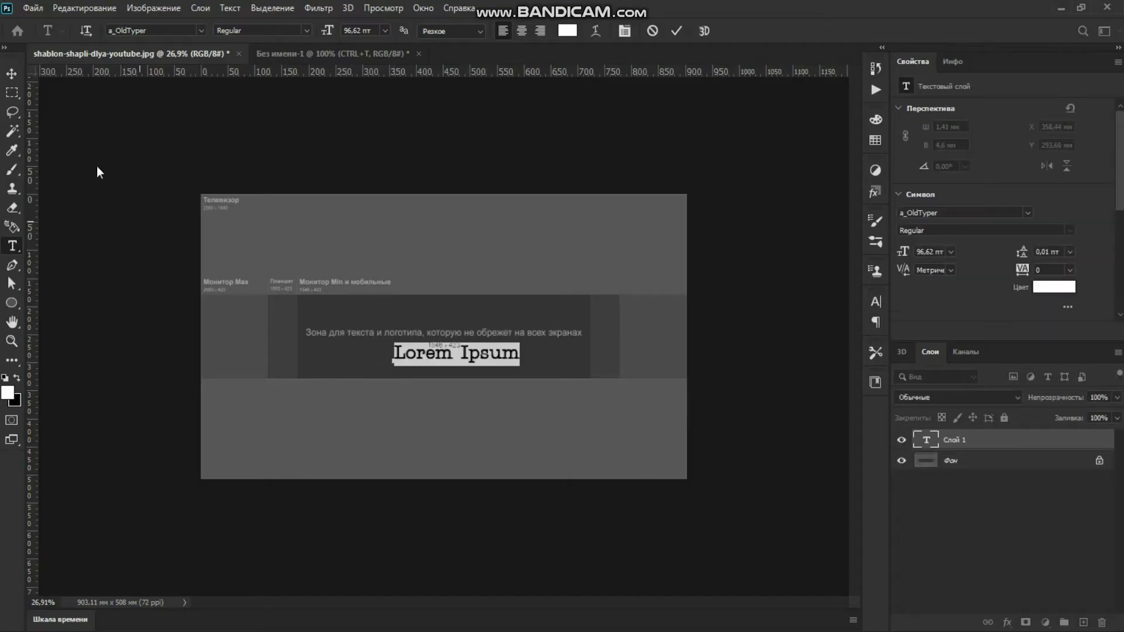
pyautogui.click(11, 73)
pyautogui.moveTo(445, 359); pyautogui.dragTo(432, 367)
pyautogui.press('Delete')
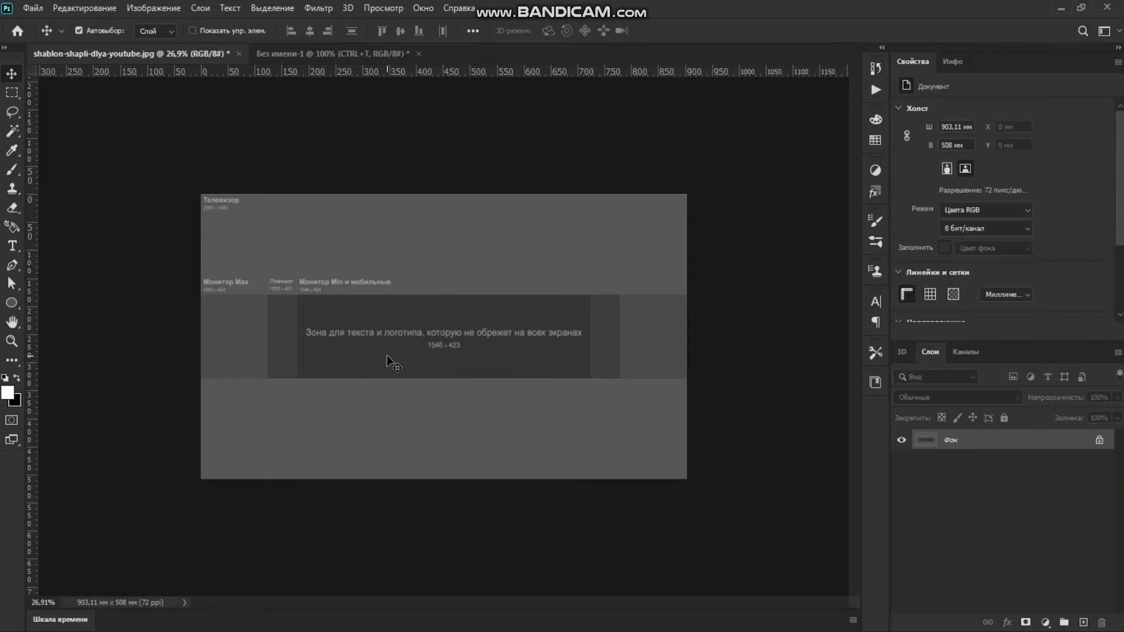
# Paste the zombie banner and scale it up to fill the whole canvas
pyautogui.hotkey('ctrl', 'v')
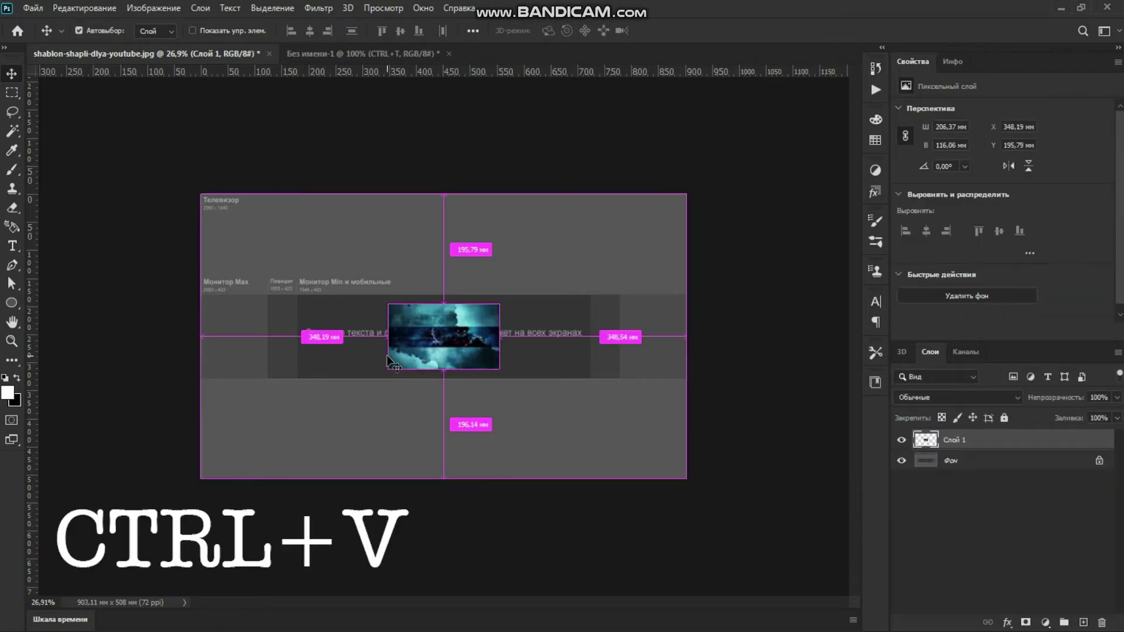
pyautogui.hotkey('ctrl', 't')
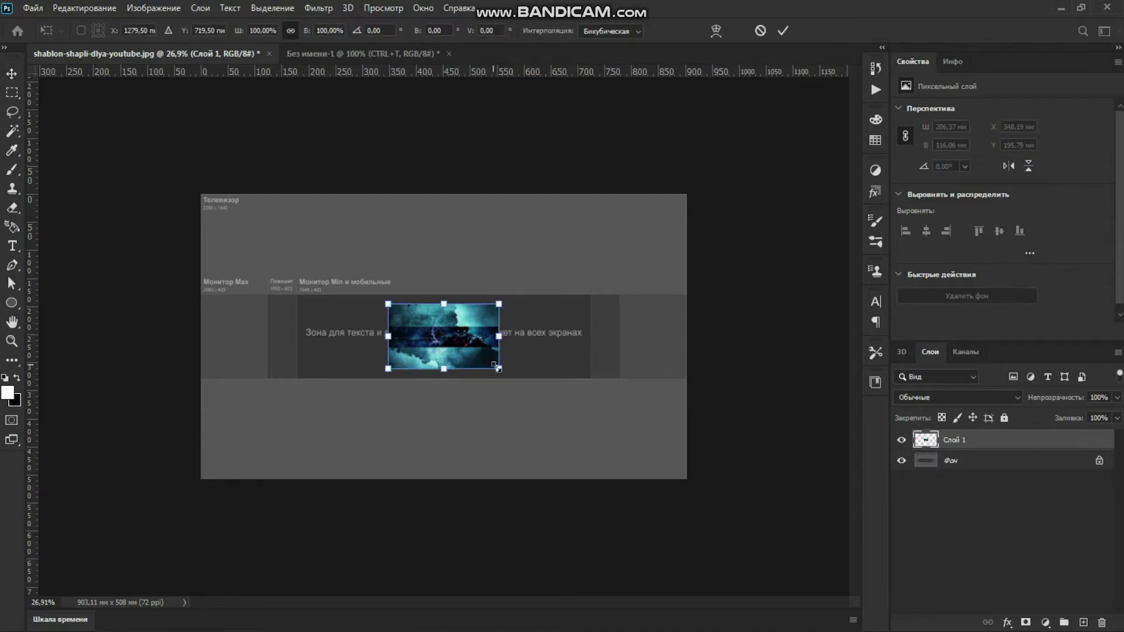
pyautogui.moveTo(499, 368); pyautogui.dragTo(689, 481)
pyautogui.click(784, 31)
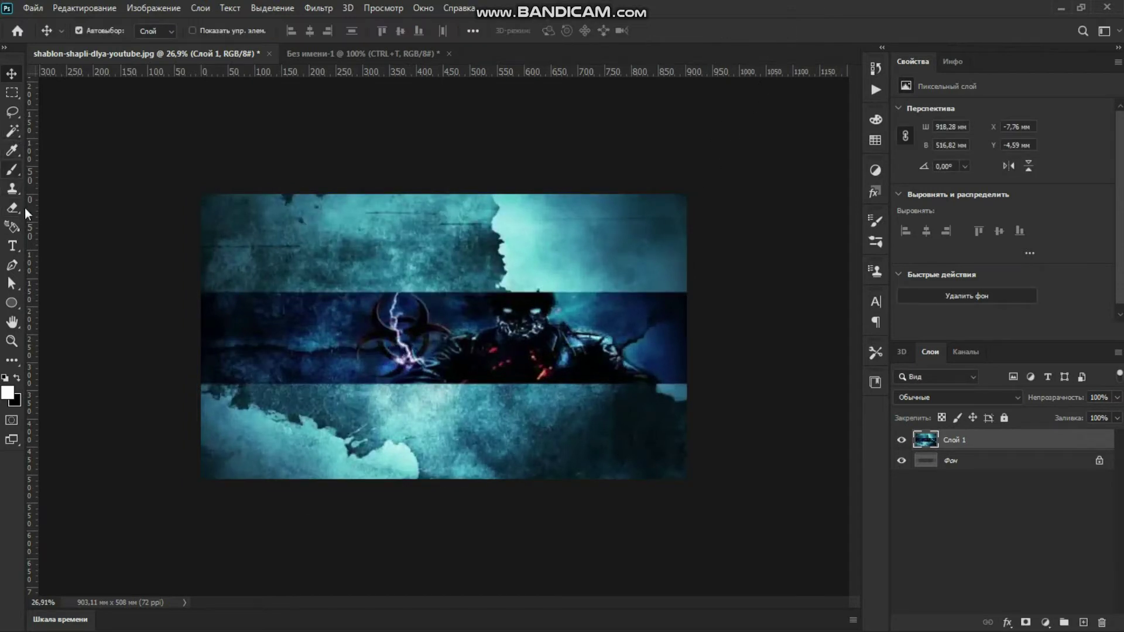
pyautogui.click(18, 248)
pyautogui.click(291, 320)
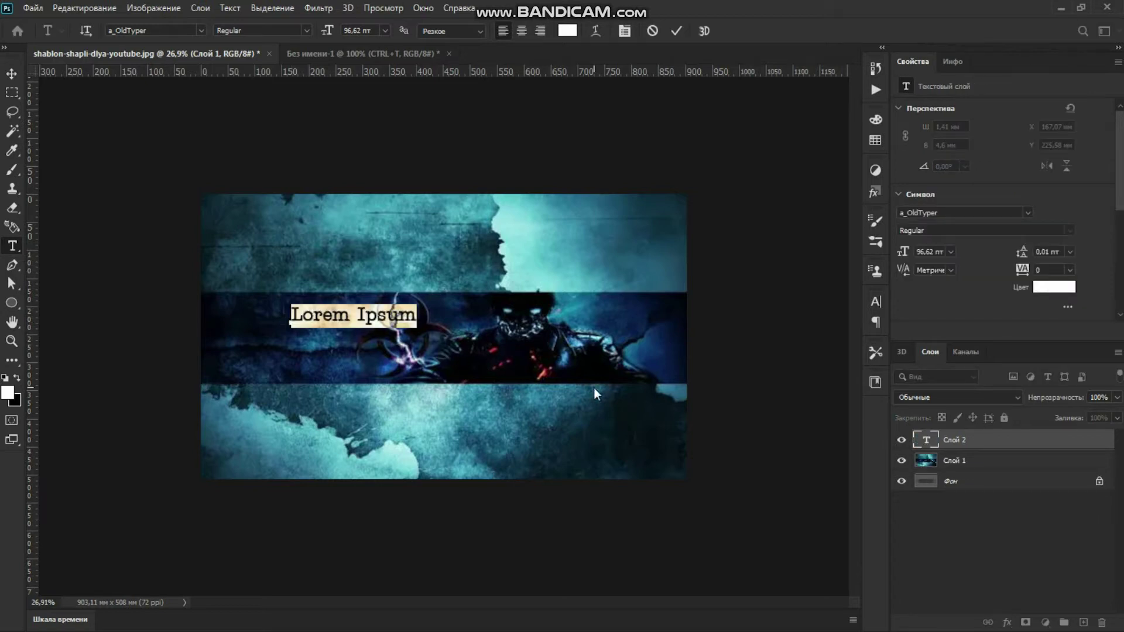
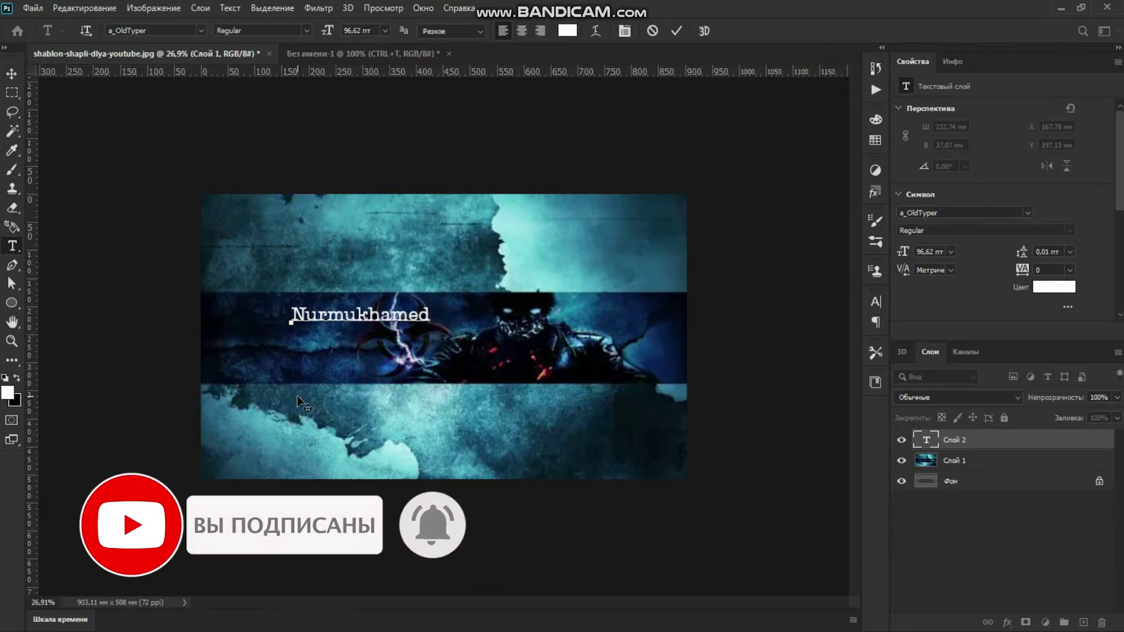
pyautogui.moveTo(278, 396); pyautogui.dragTo(382, 390)
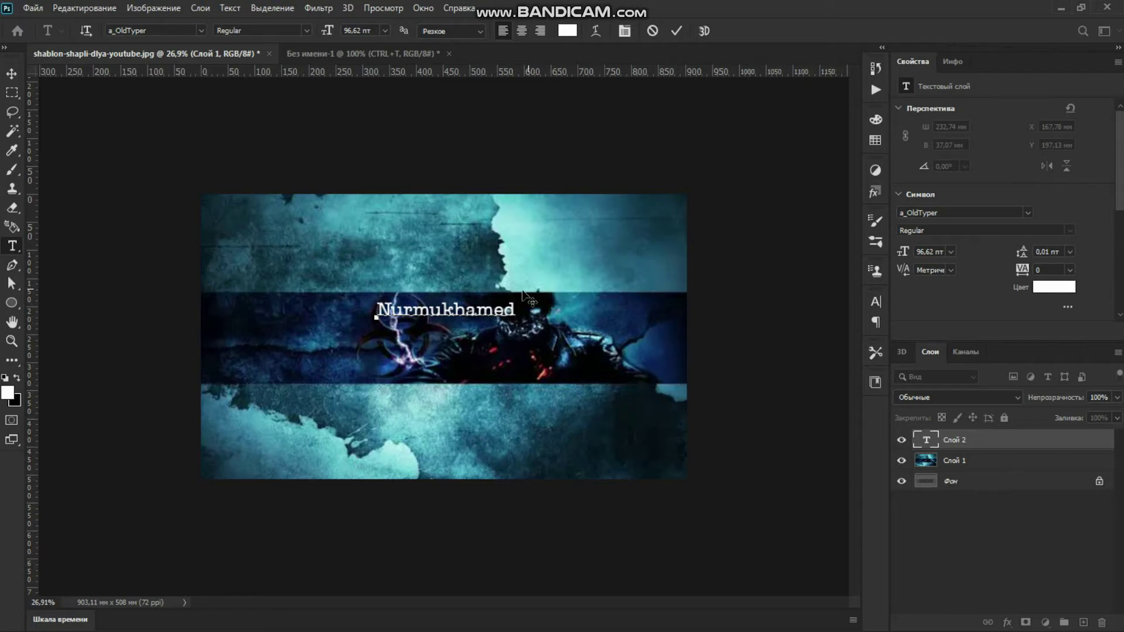
pyautogui.moveTo(514, 304); pyautogui.dragTo(266, 319)
pyautogui.click(960, 213)
pyautogui.scroll(-1, 960, 263)
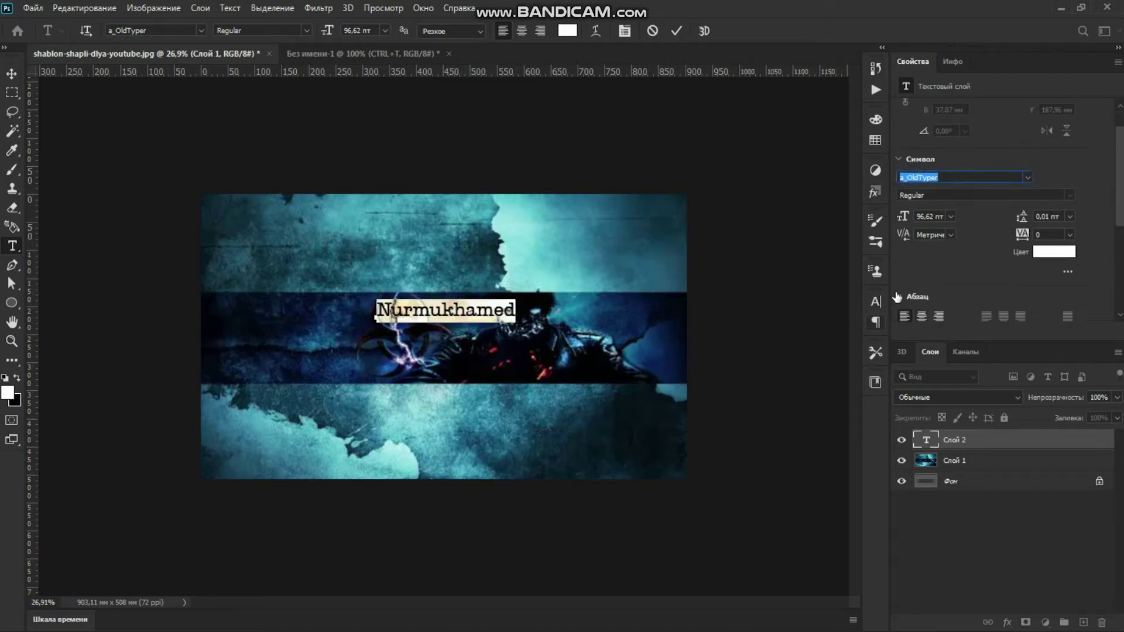
pyautogui.scroll(-1, 983, 164)
pyautogui.click(1028, 153)
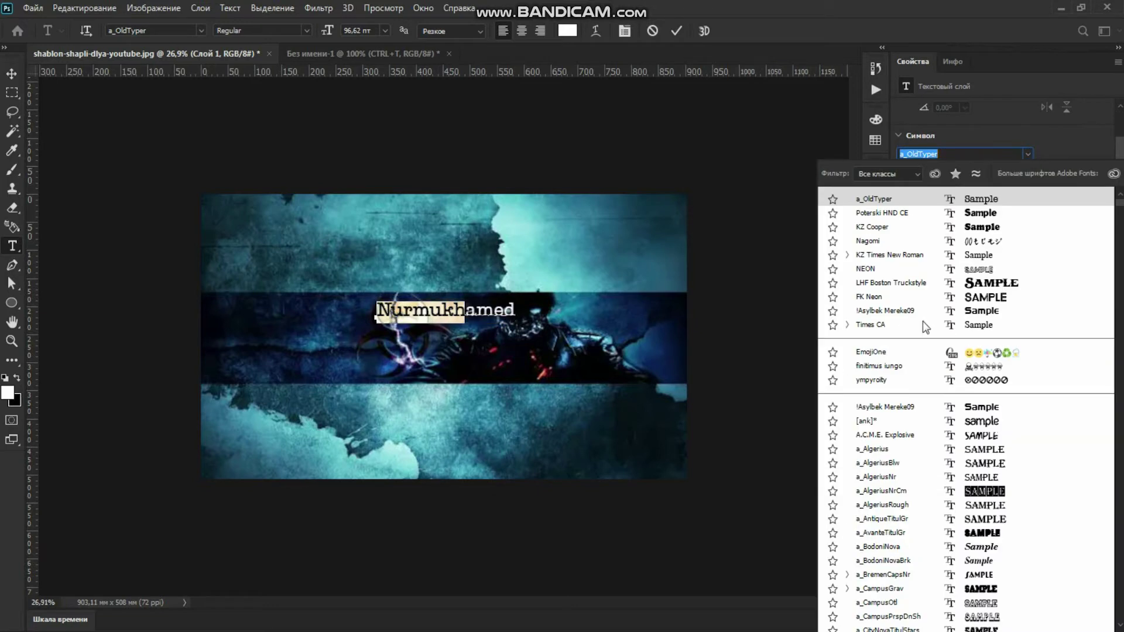
pyautogui.scroll(-1, 937, 398)
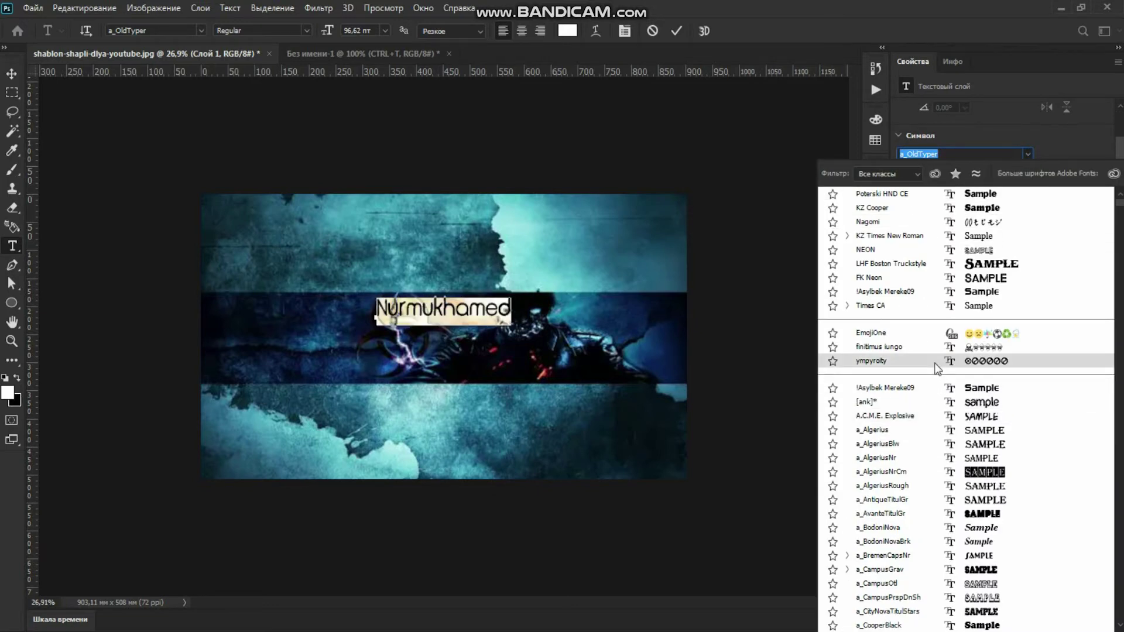
pyautogui.click(956, 390)
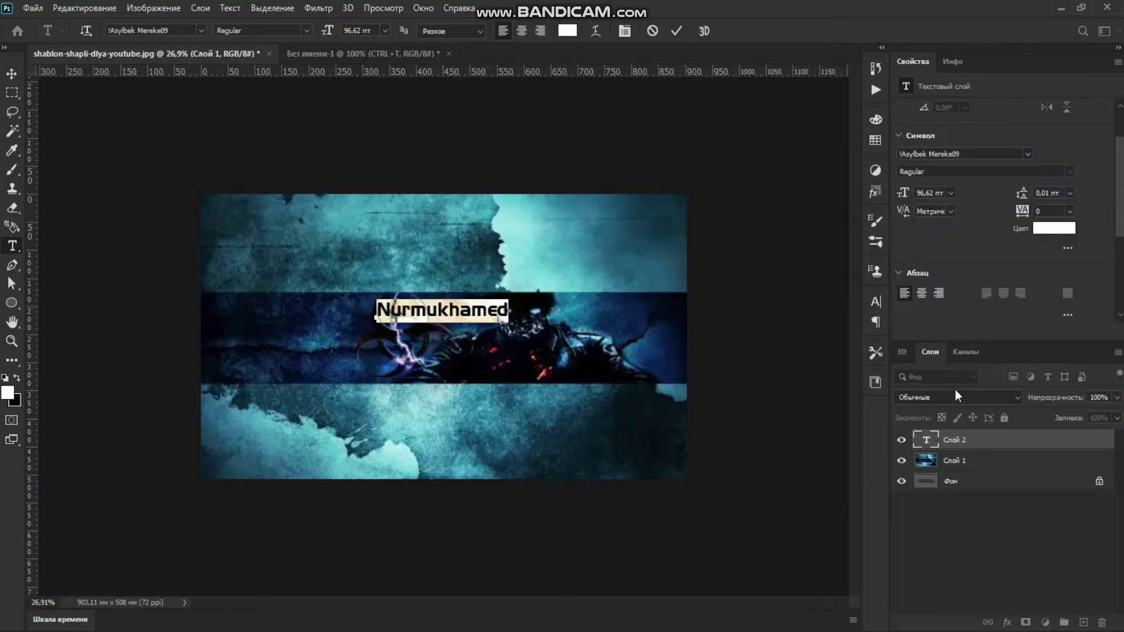
pyautogui.click(681, 27)
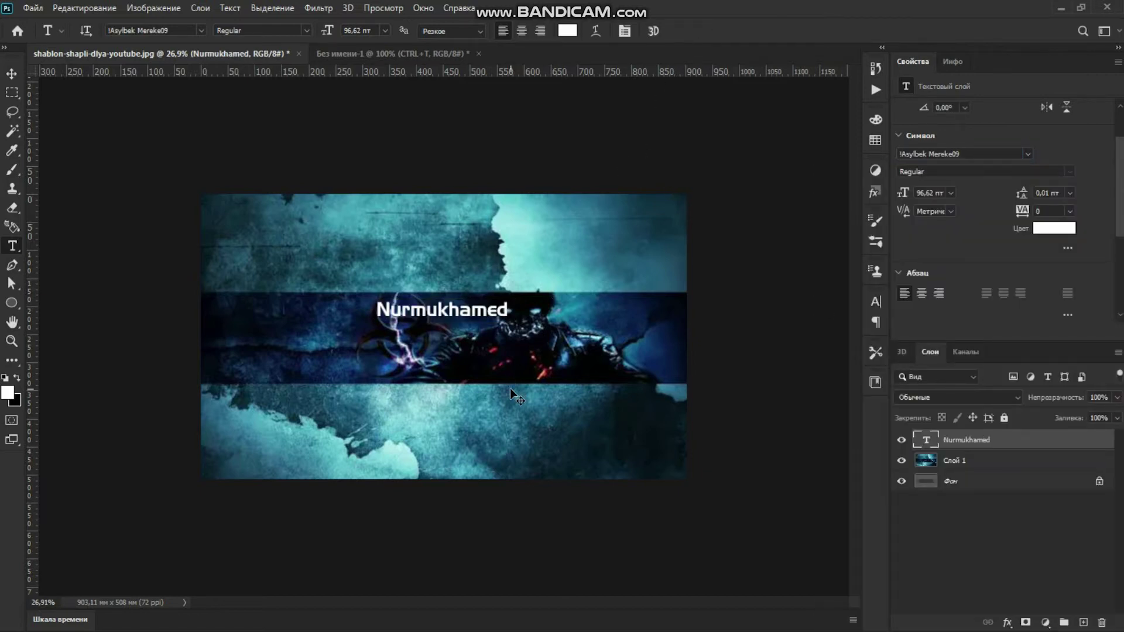
pyautogui.hotkey('ctrl', 't')
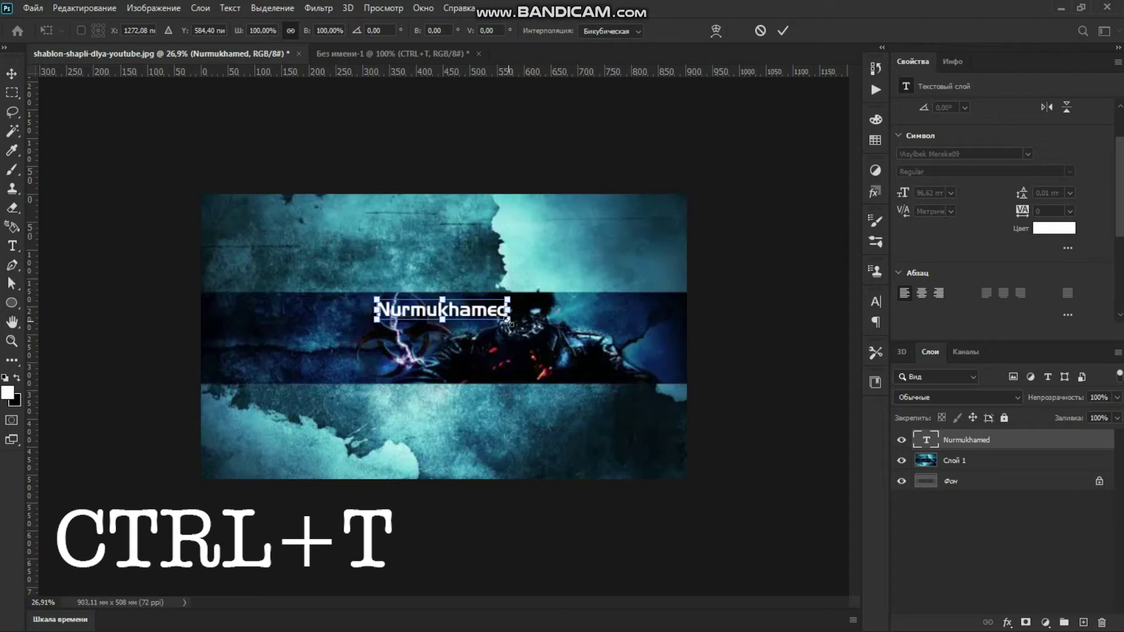
pyautogui.moveTo(507, 319); pyautogui.dragTo(618, 386)
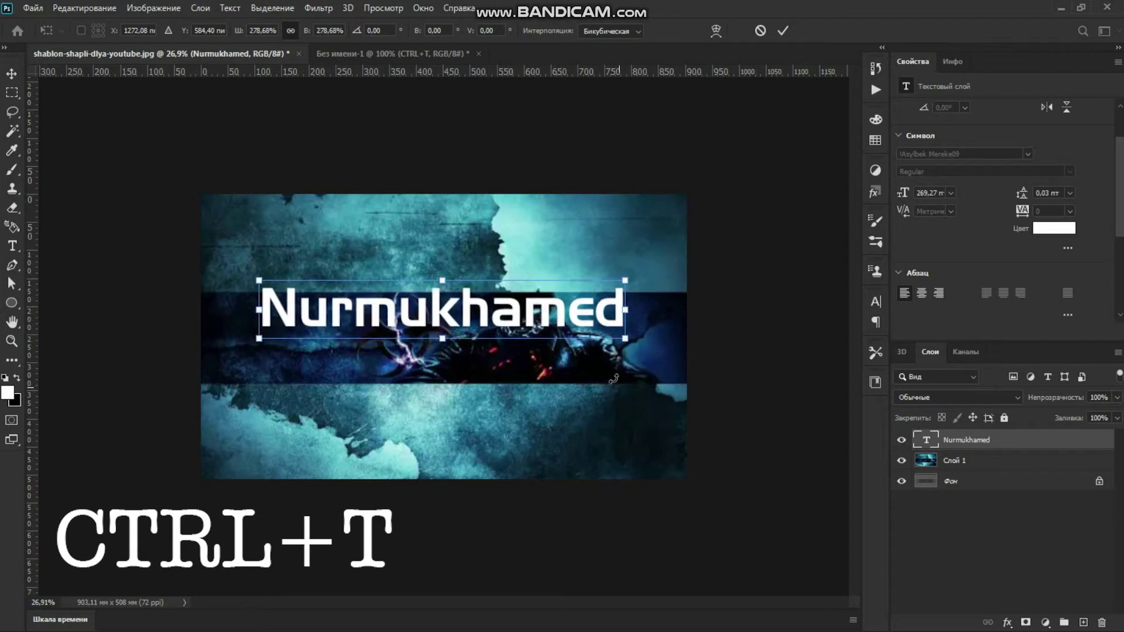
pyautogui.moveTo(485, 316); pyautogui.dragTo(489, 322)
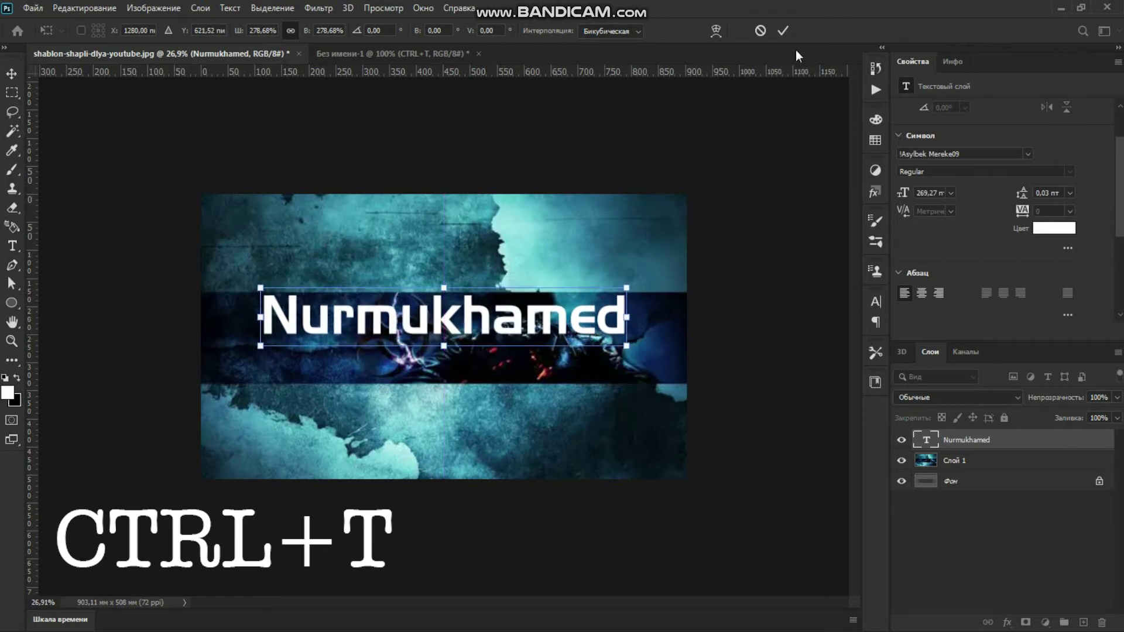
pyautogui.click(782, 30)
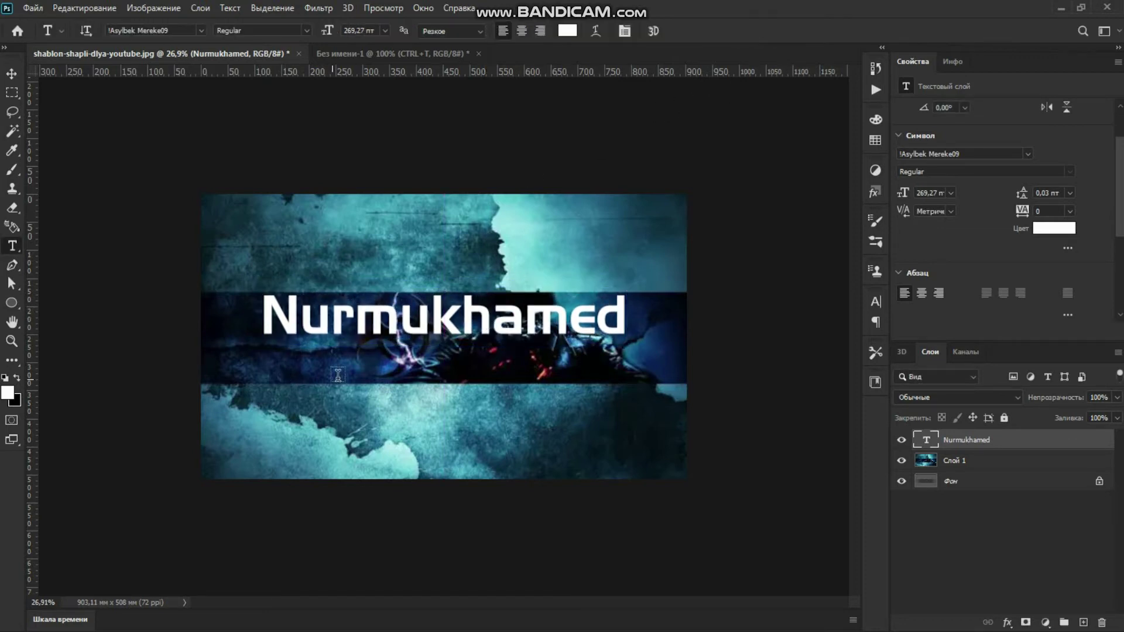
pyautogui.click(364, 360)
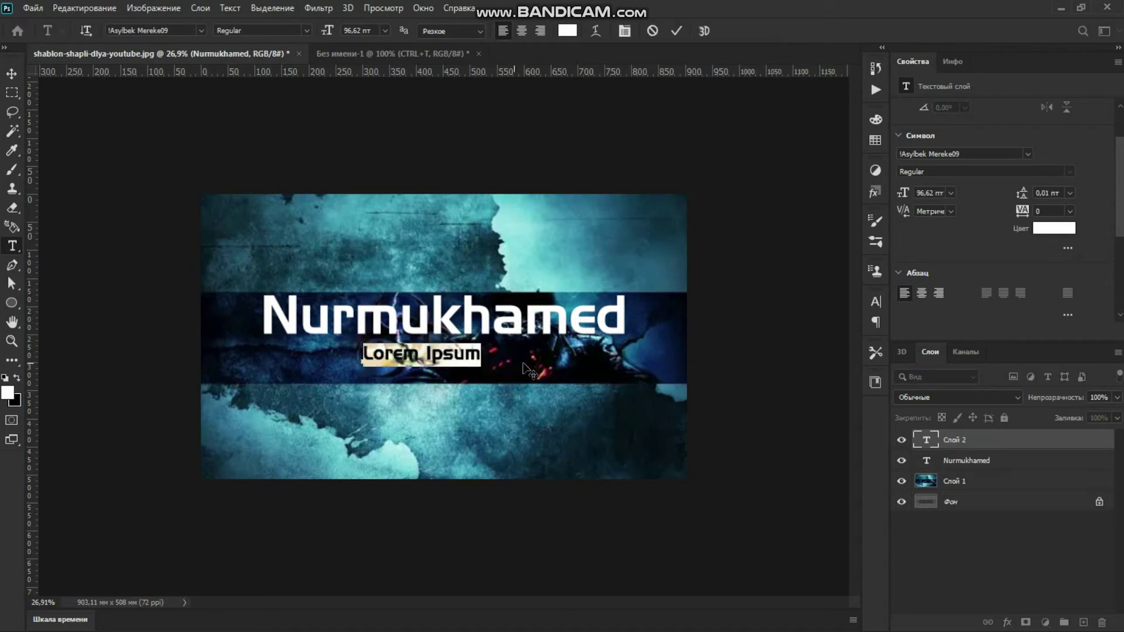
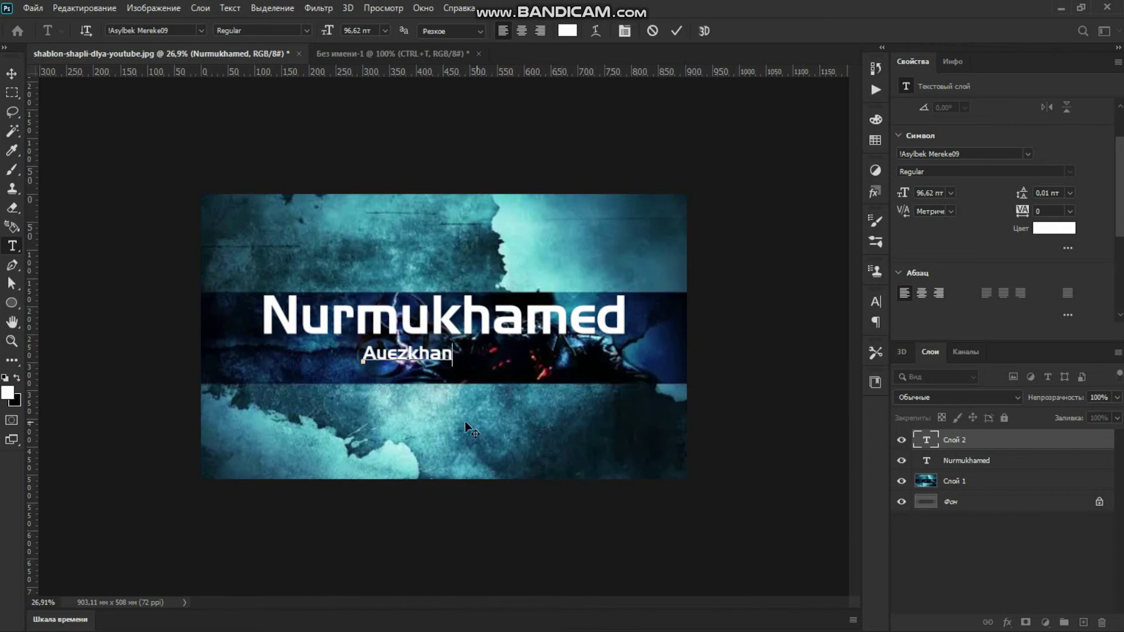
pyautogui.moveTo(419, 430); pyautogui.dragTo(468, 434)
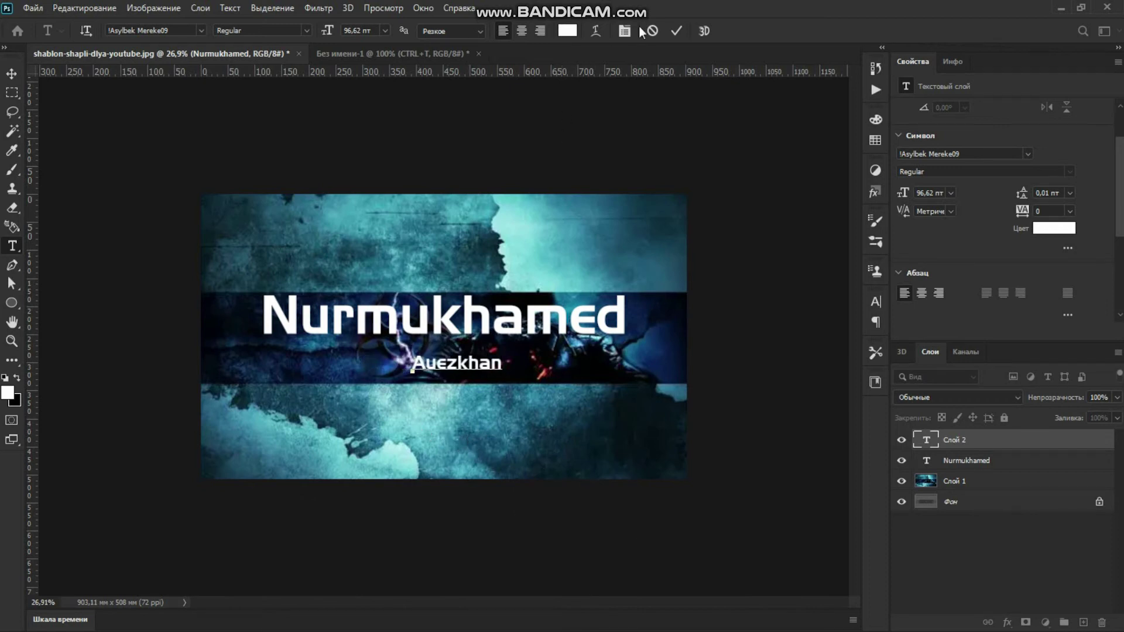
pyautogui.click(676, 30)
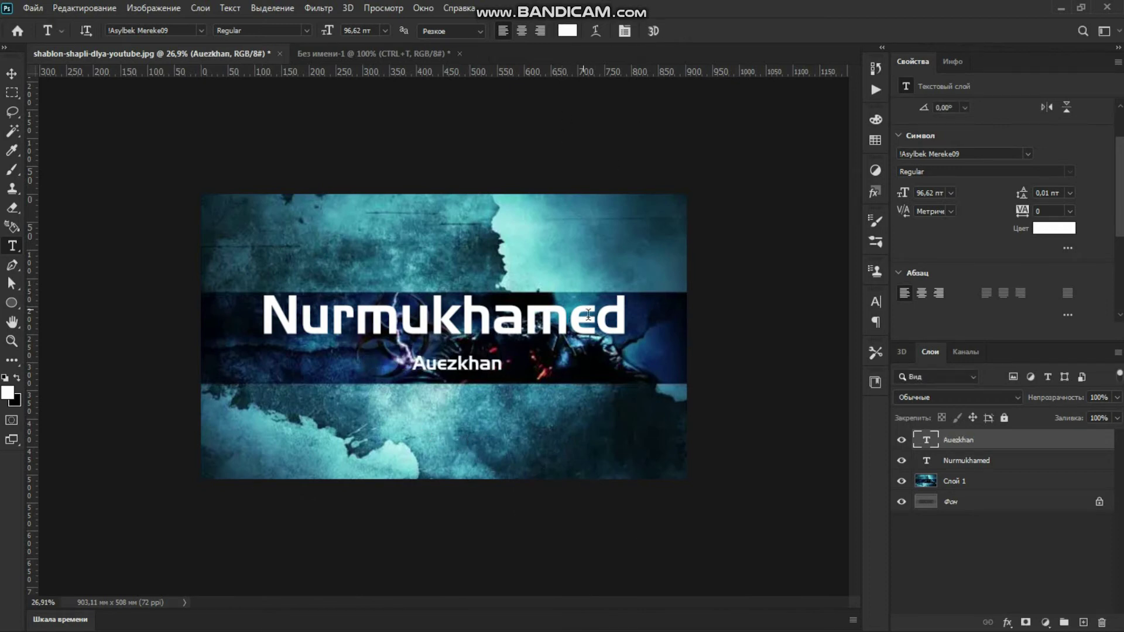
pyautogui.click(982, 151)
pyautogui.scroll(-1, 1002, 211)
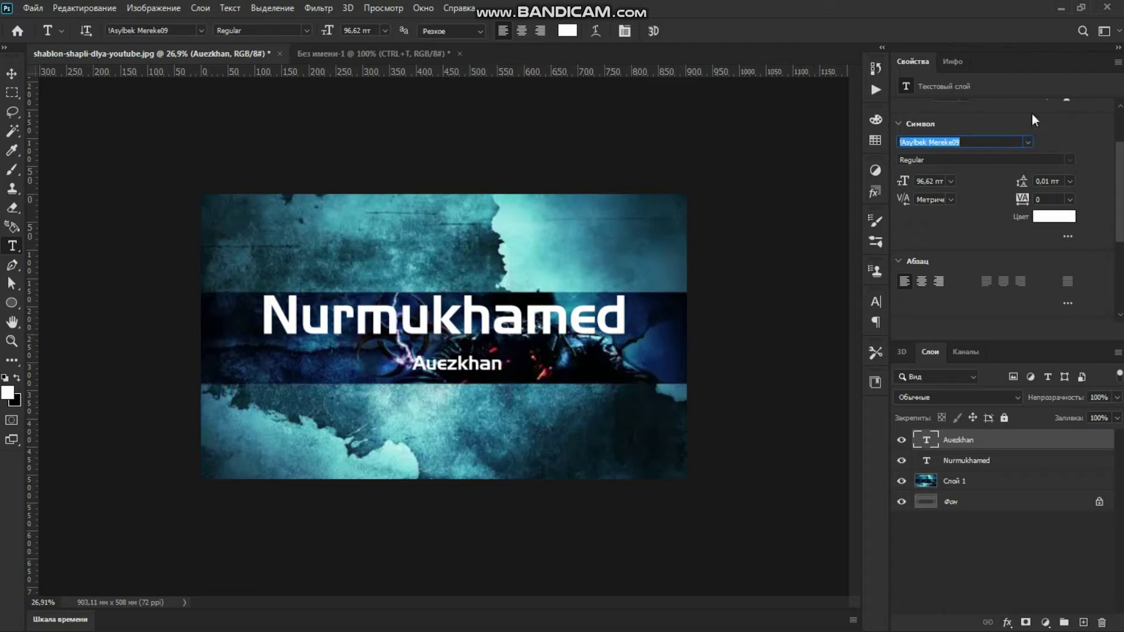
pyautogui.click(1027, 142)
pyautogui.scroll(-3, 948, 410)
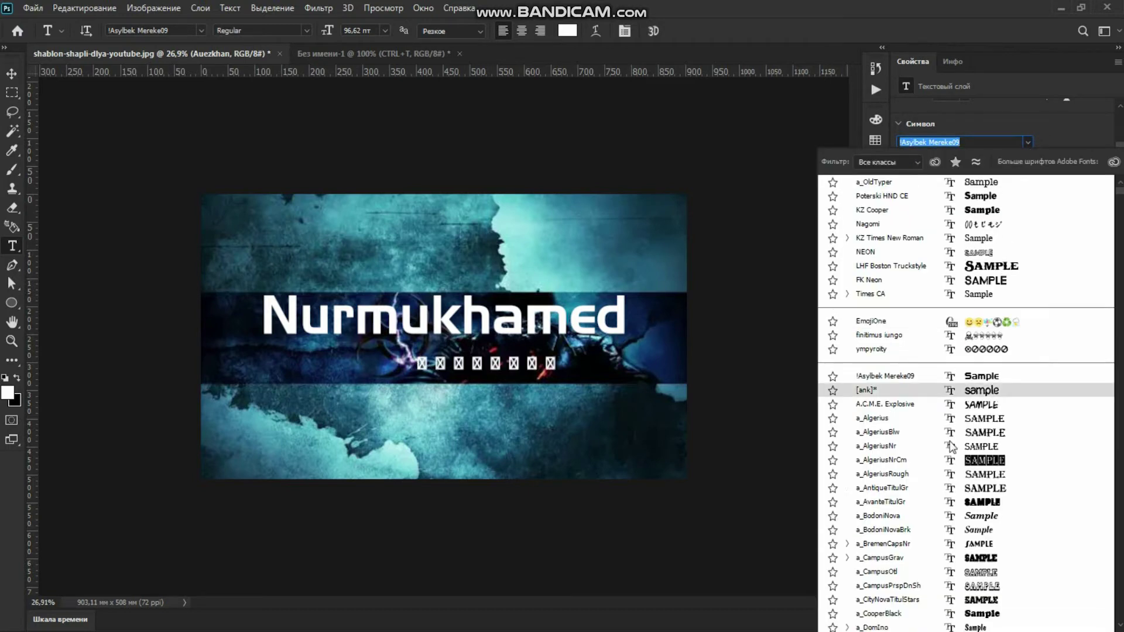
pyautogui.scroll(-2, 940, 462)
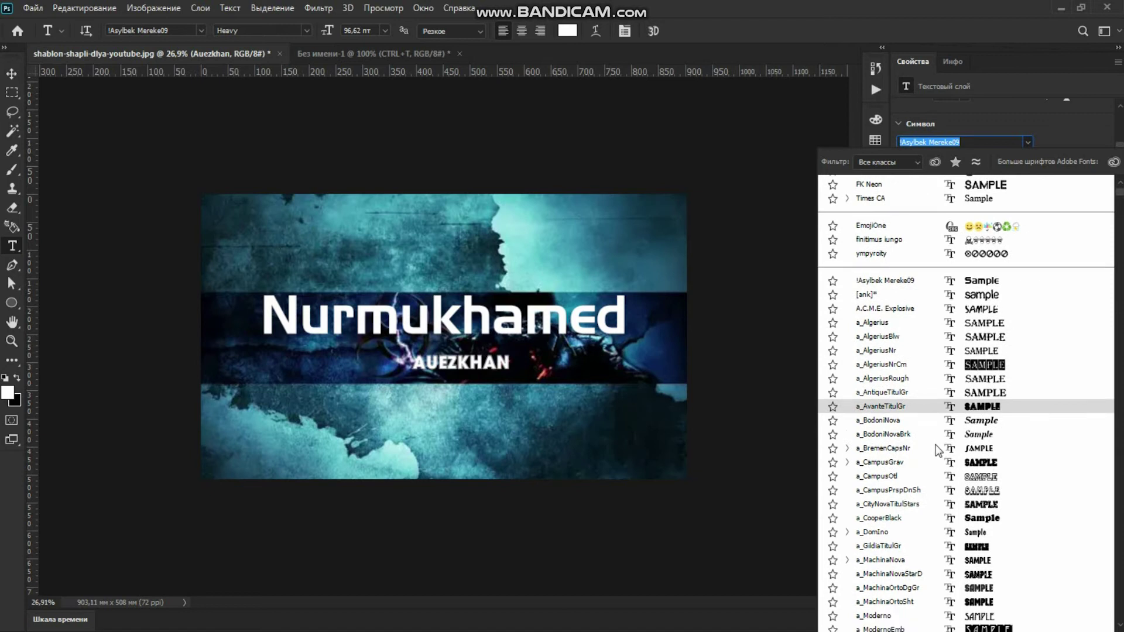
pyautogui.scroll(-5, 949, 495)
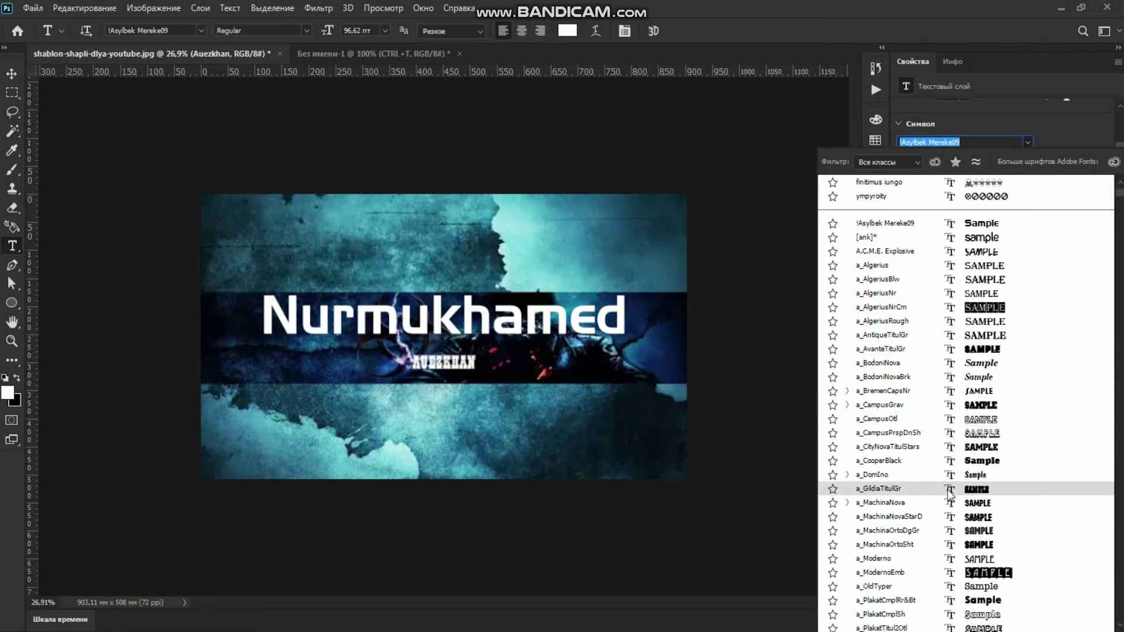
pyautogui.scroll(-6, 949, 495)
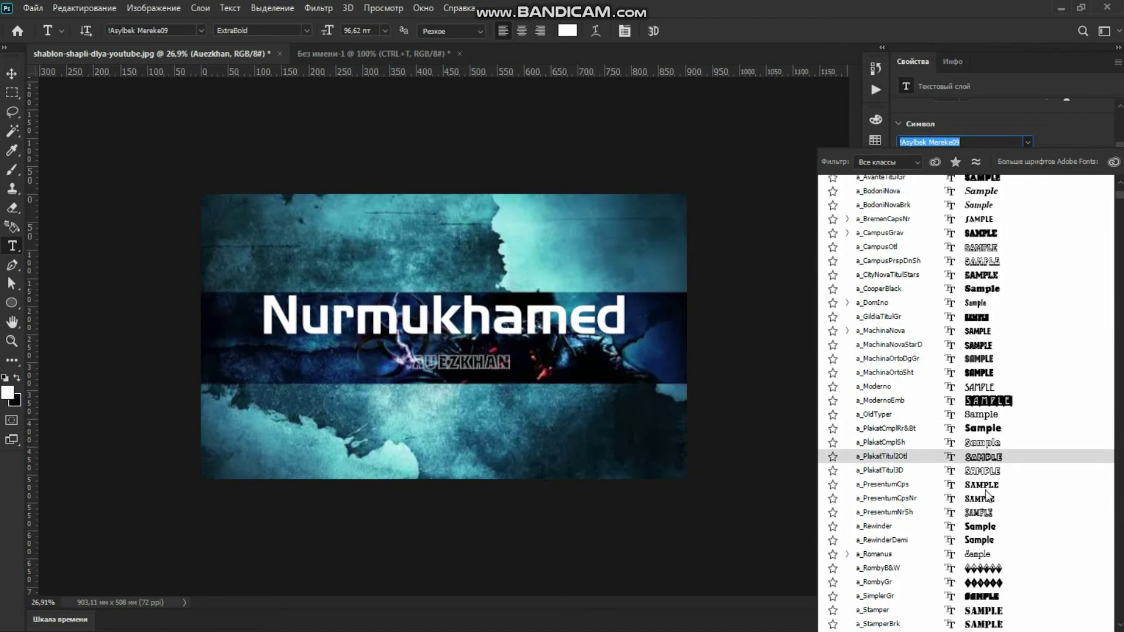
pyautogui.scroll(-2, 989, 518)
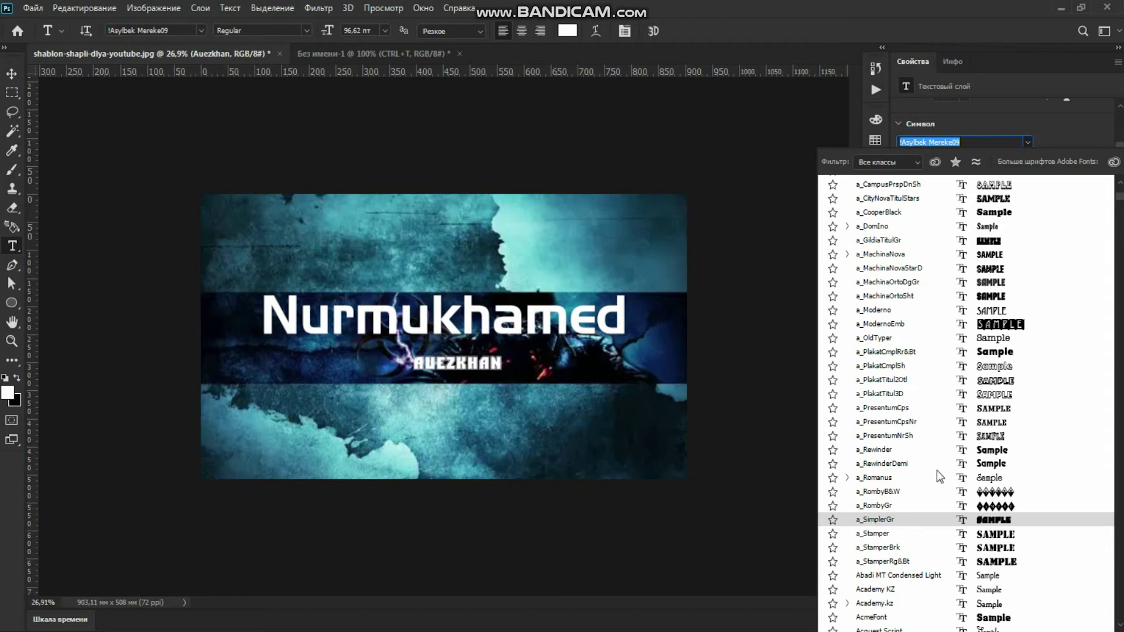
pyautogui.scroll(-6, 934, 462)
pyautogui.scroll(6, 948, 398)
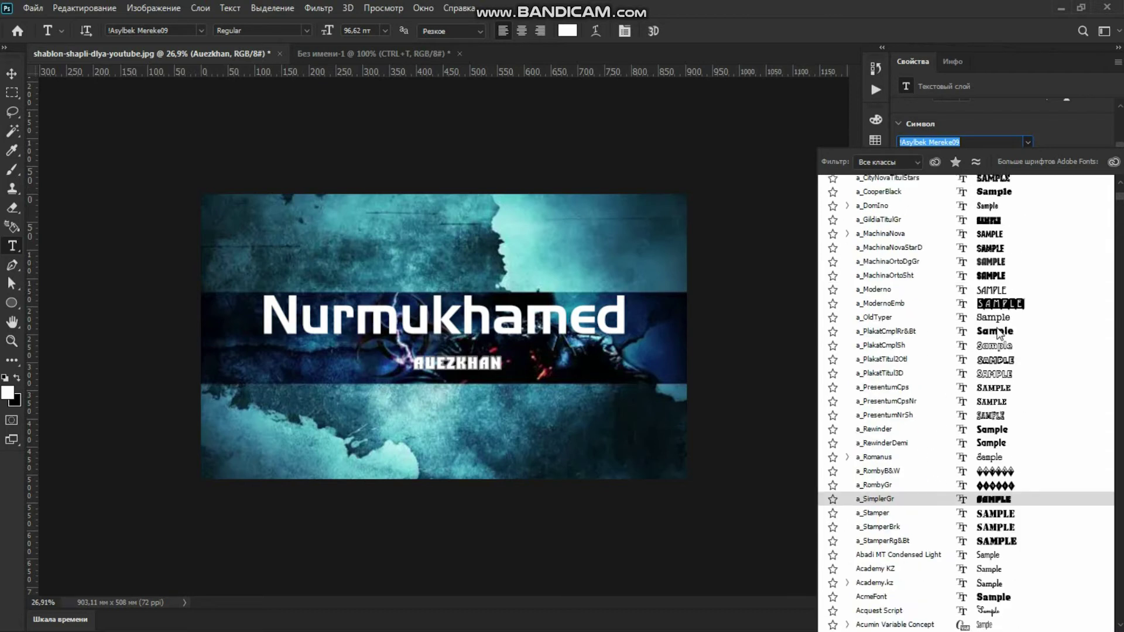
pyautogui.scroll(-6, 966, 362)
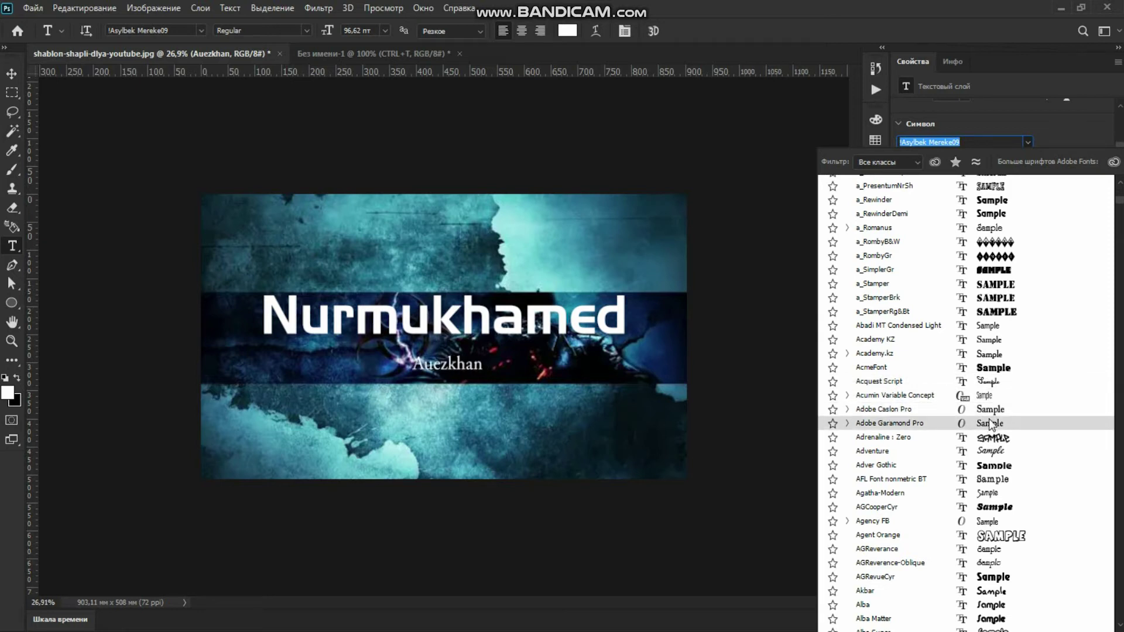
pyautogui.click(989, 423)
pyautogui.hotkey('ctrl', 't')
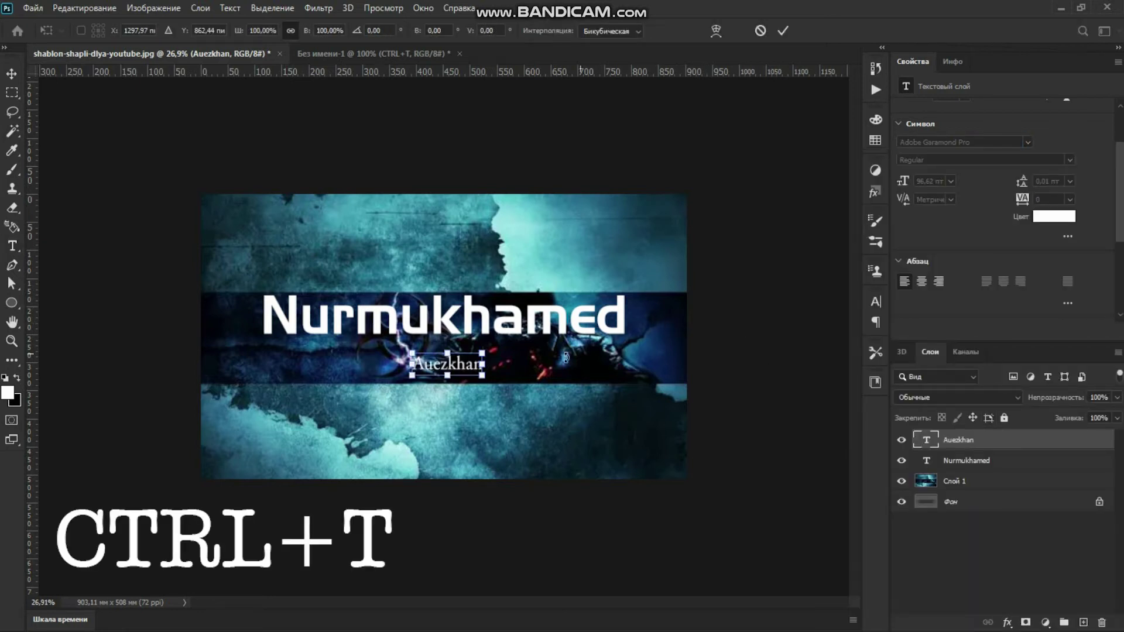
pyautogui.moveTo(486, 380)
pyautogui.mouseDown()
pyautogui.moveTo(571, 412)
pyautogui.moveTo(471, 372)
pyautogui.mouseUp()
pyautogui.click(783, 30)
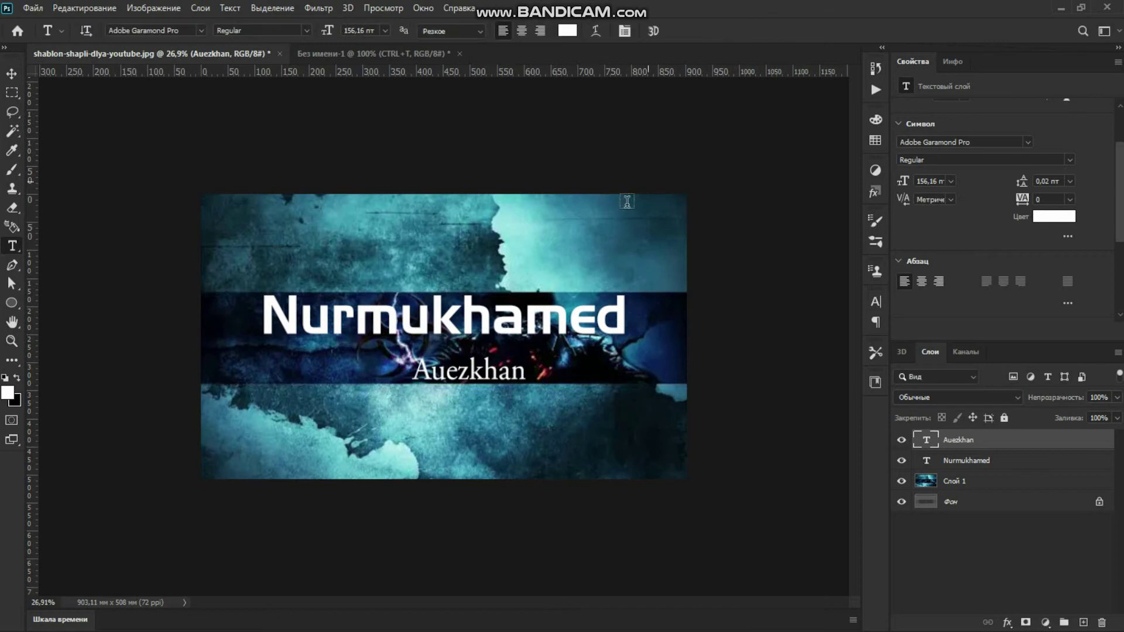
pyautogui.scroll(-2, 568, 245)
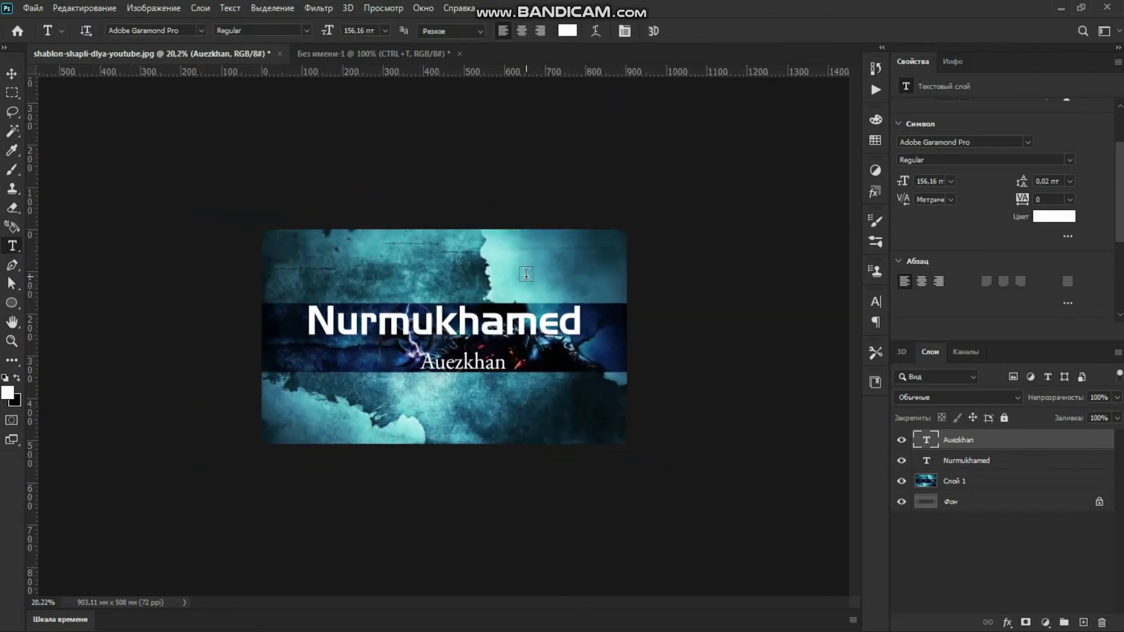
pyautogui.scroll(3, 526, 274)
pyautogui.scroll(1, 526, 274)
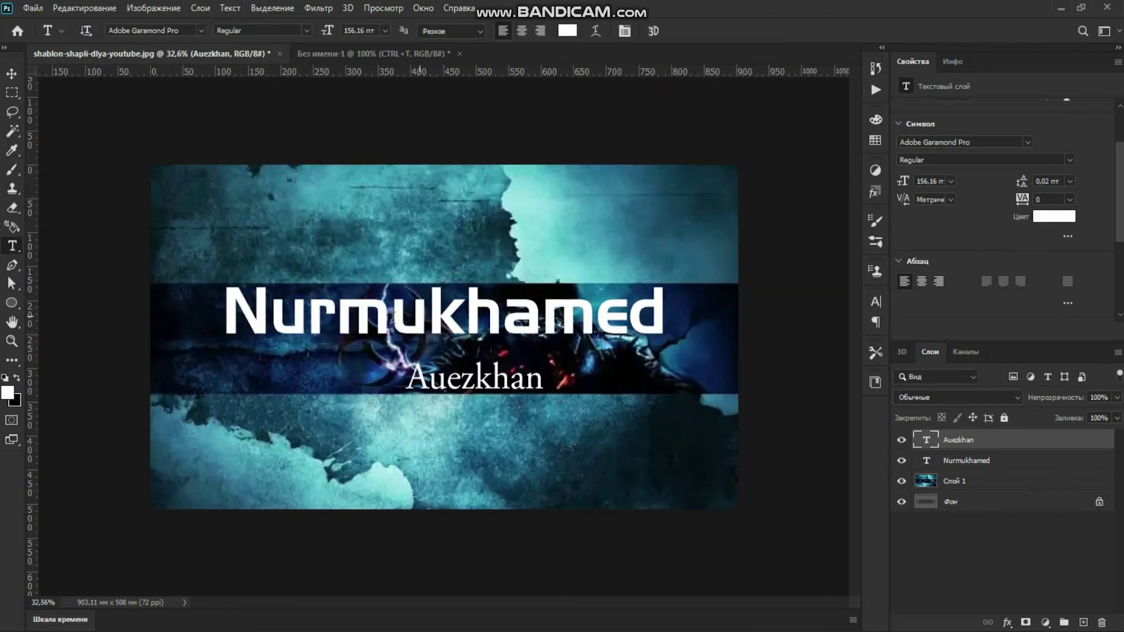
pyautogui.click(11, 74)
pyautogui.click(235, 307)
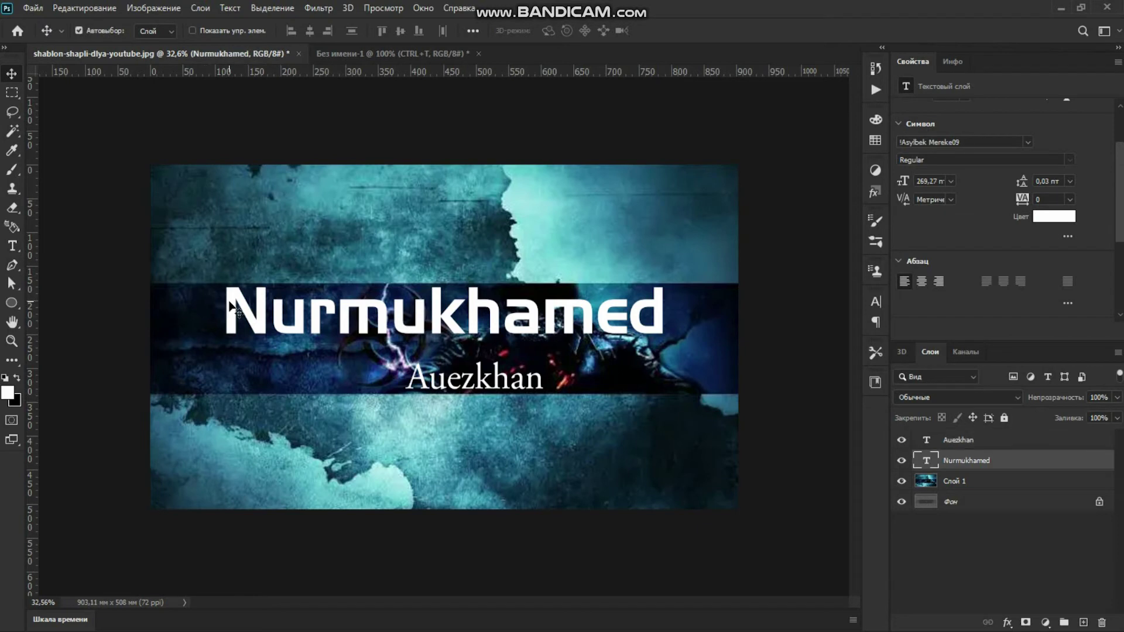
pyautogui.hotkey('ctrl', 't')
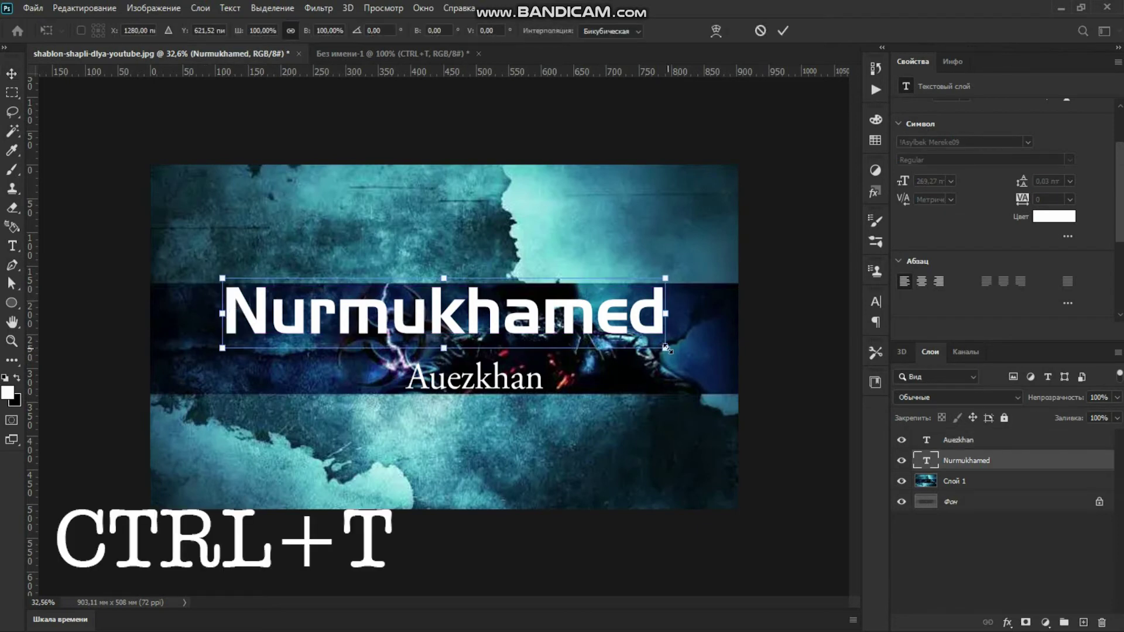
pyautogui.moveTo(665, 346); pyautogui.dragTo(641, 344)
pyautogui.click(782, 30)
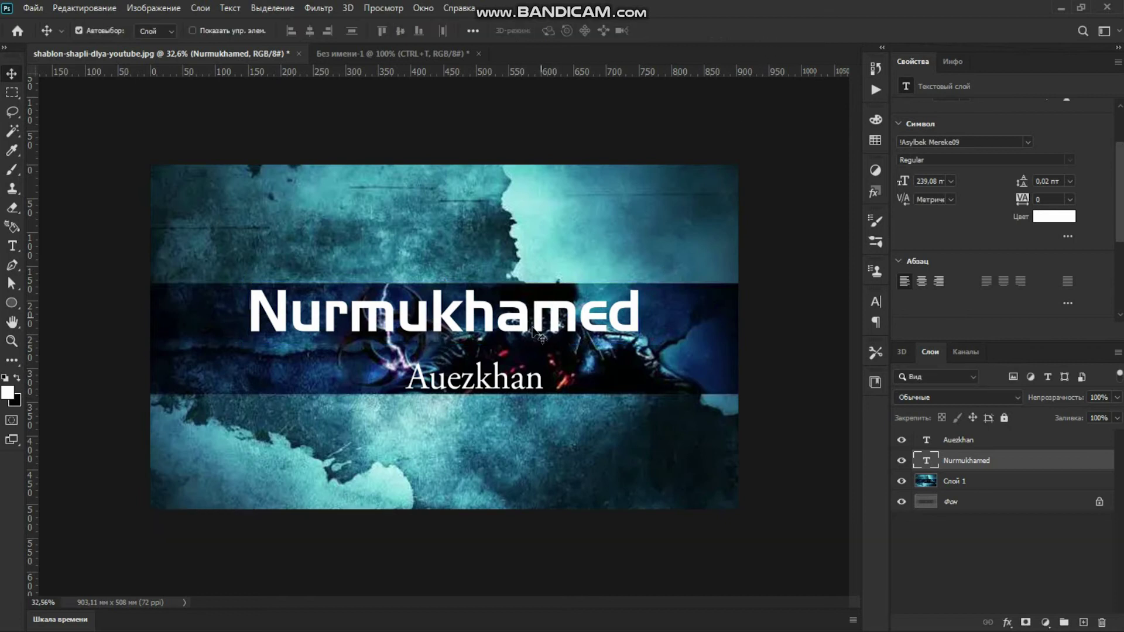
pyautogui.click(505, 379)
pyautogui.hotkey('ctrl', 't')
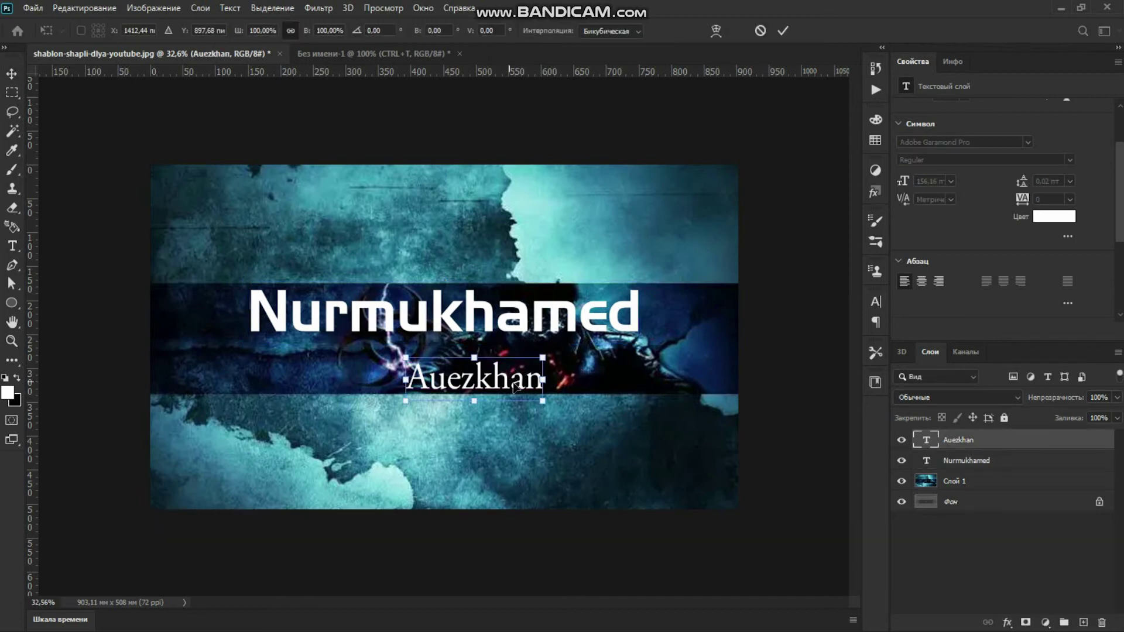
pyautogui.moveTo(540, 404); pyautogui.dragTo(578, 412)
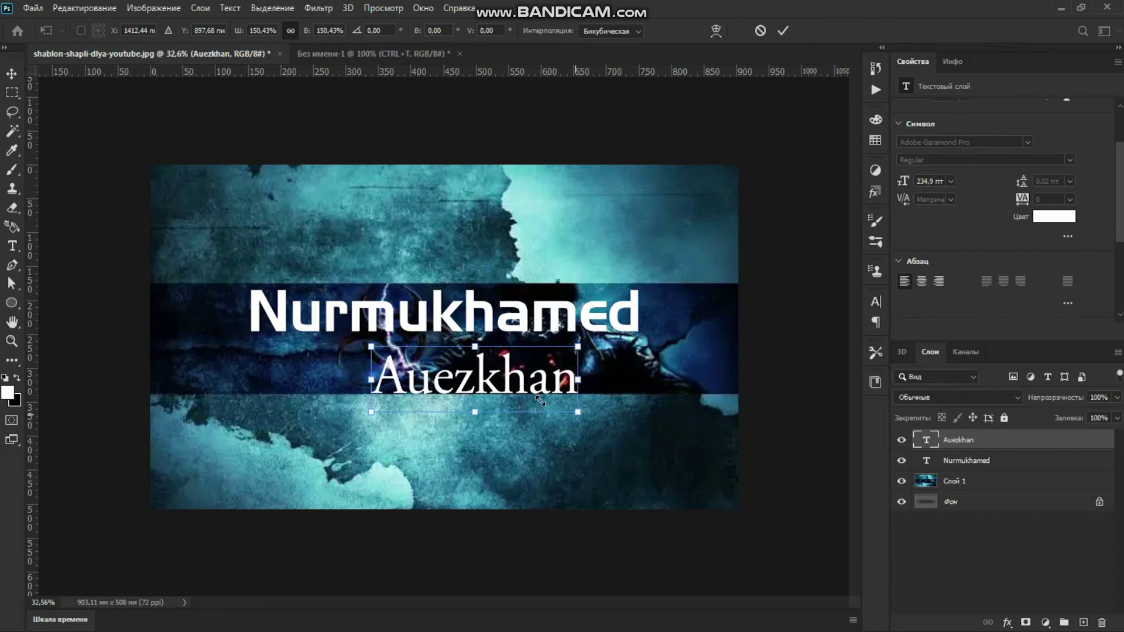
pyautogui.moveTo(485, 378); pyautogui.dragTo(452, 366)
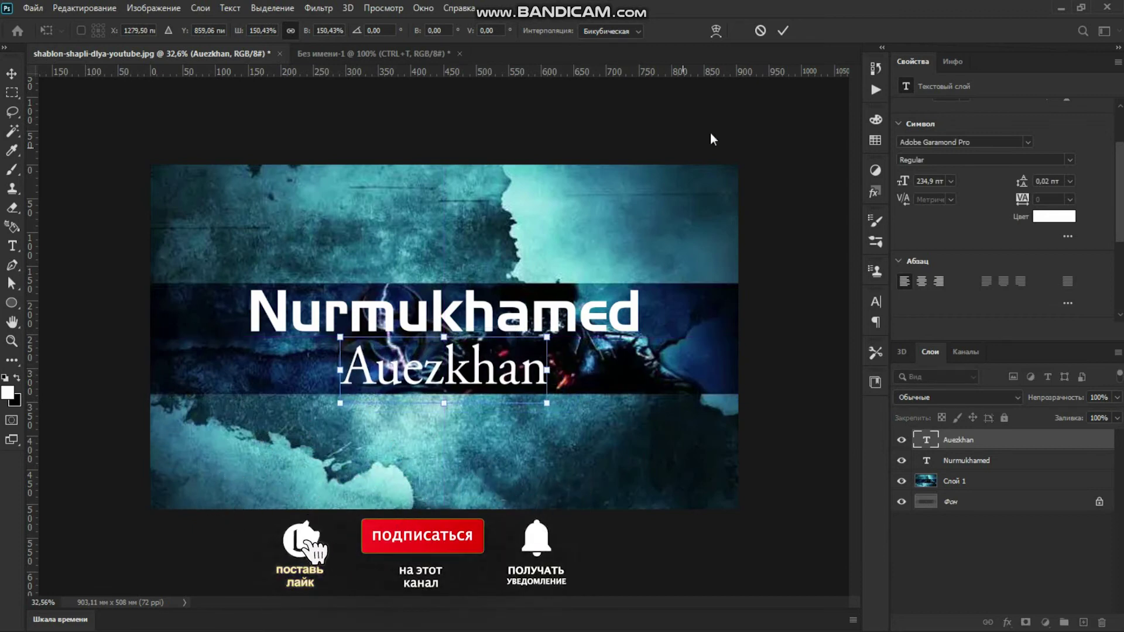
pyautogui.click(781, 32)
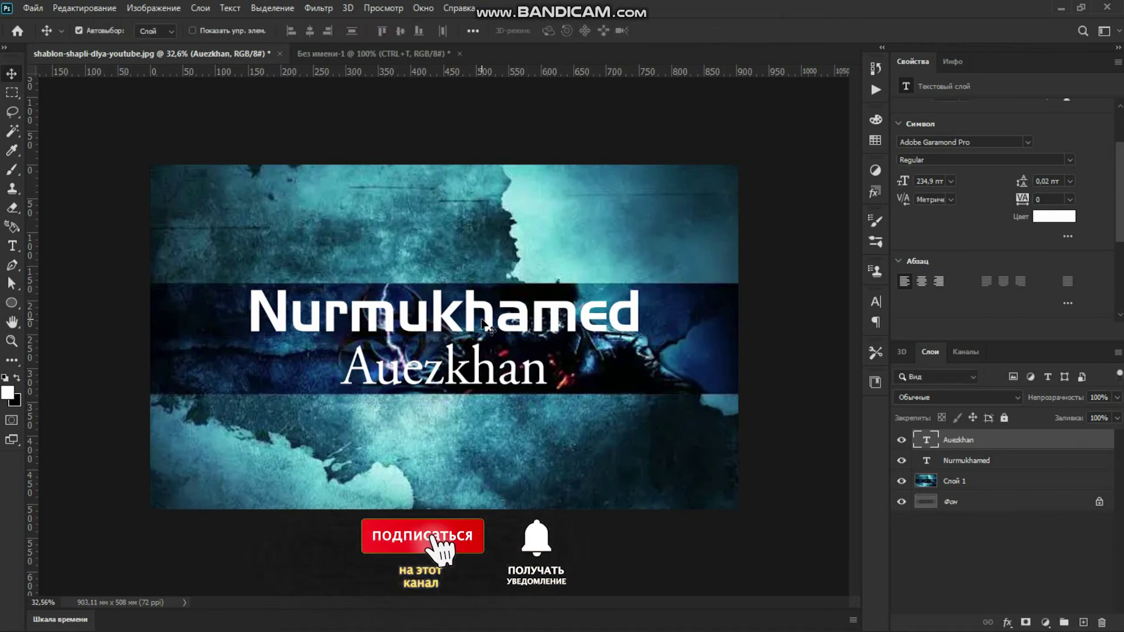
pyautogui.click(1024, 462)
pyautogui.doubleClick(1025, 462)
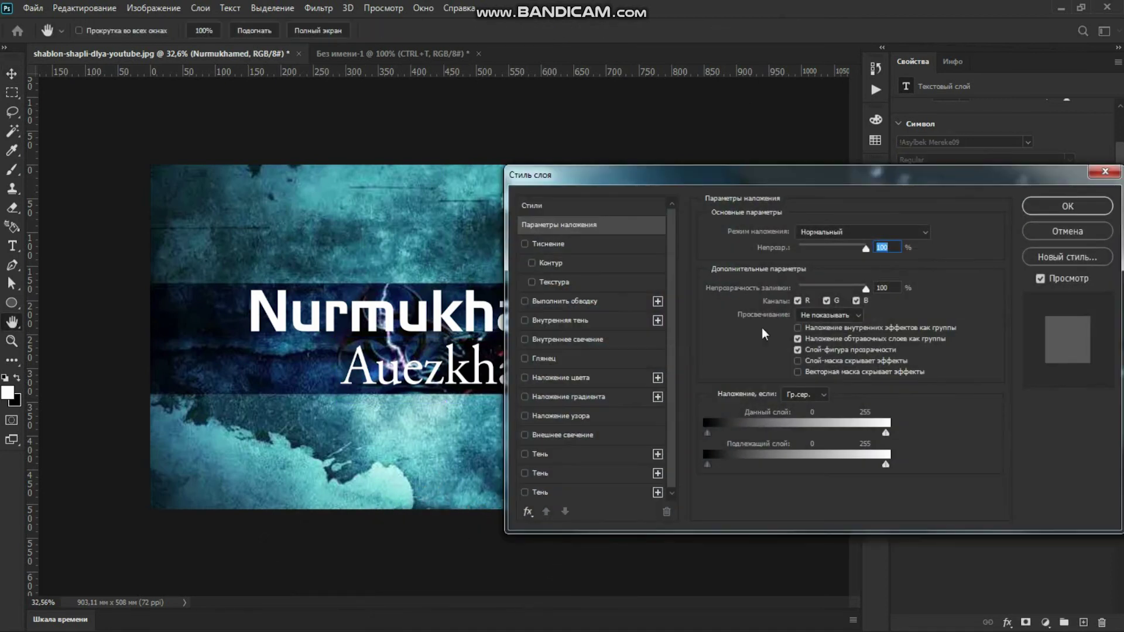
pyautogui.click(573, 245)
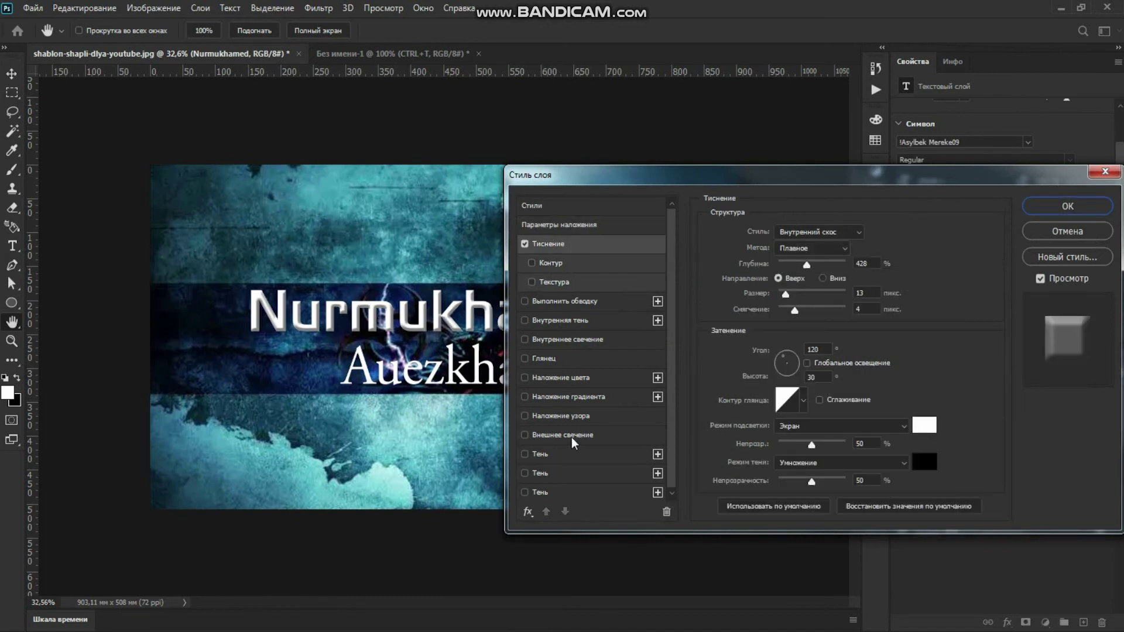
pyautogui.click(567, 455)
pyautogui.click(591, 478)
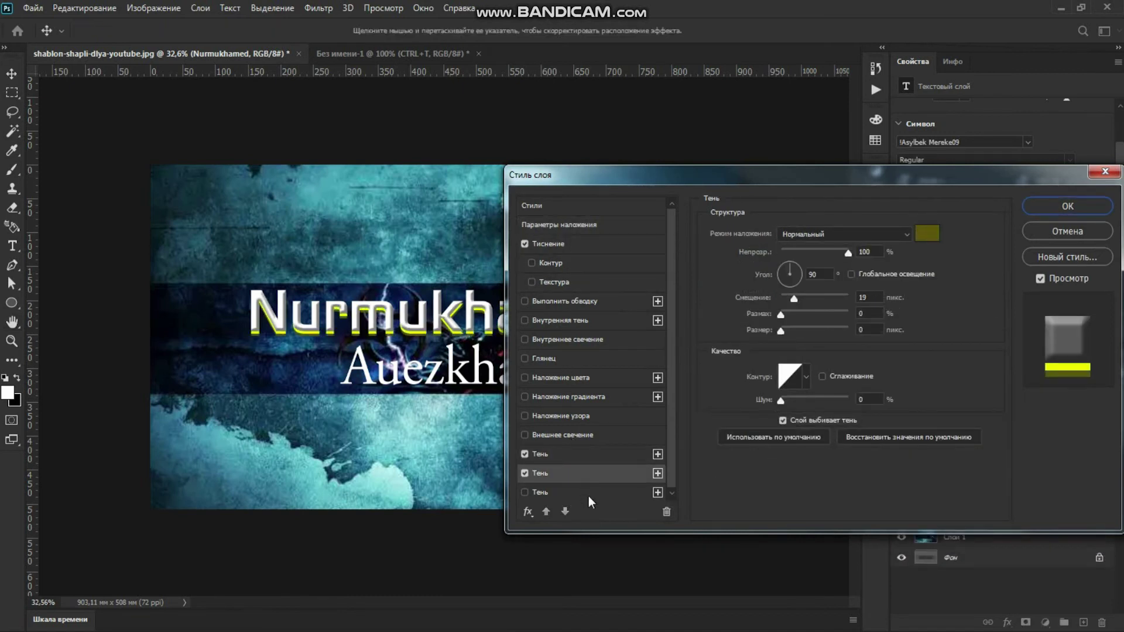
pyautogui.click(591, 495)
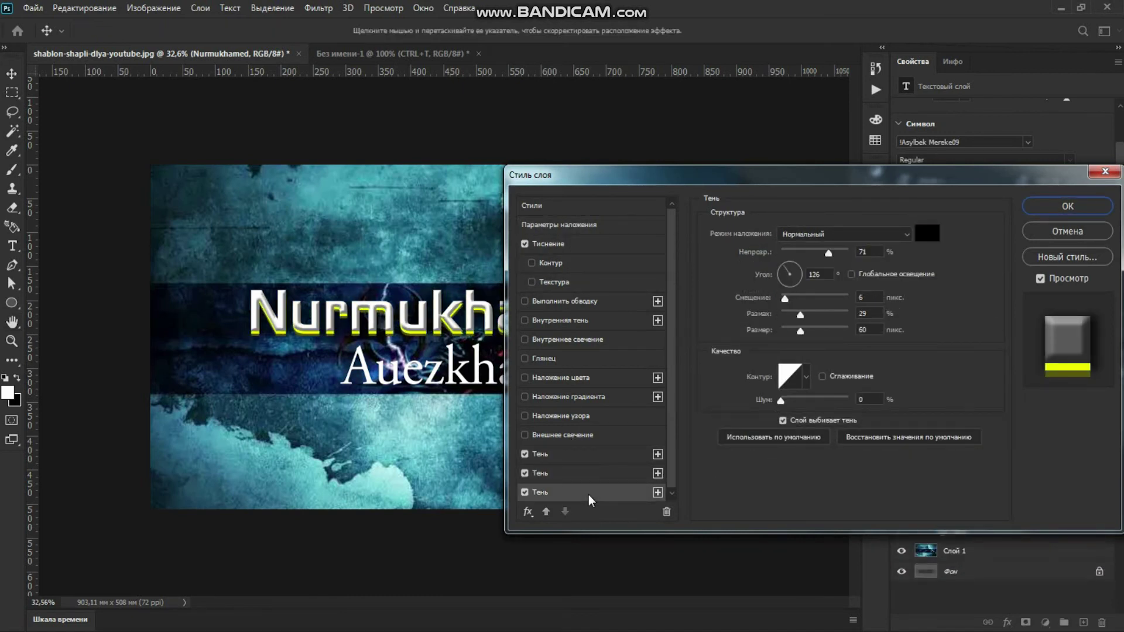
pyautogui.click(597, 245)
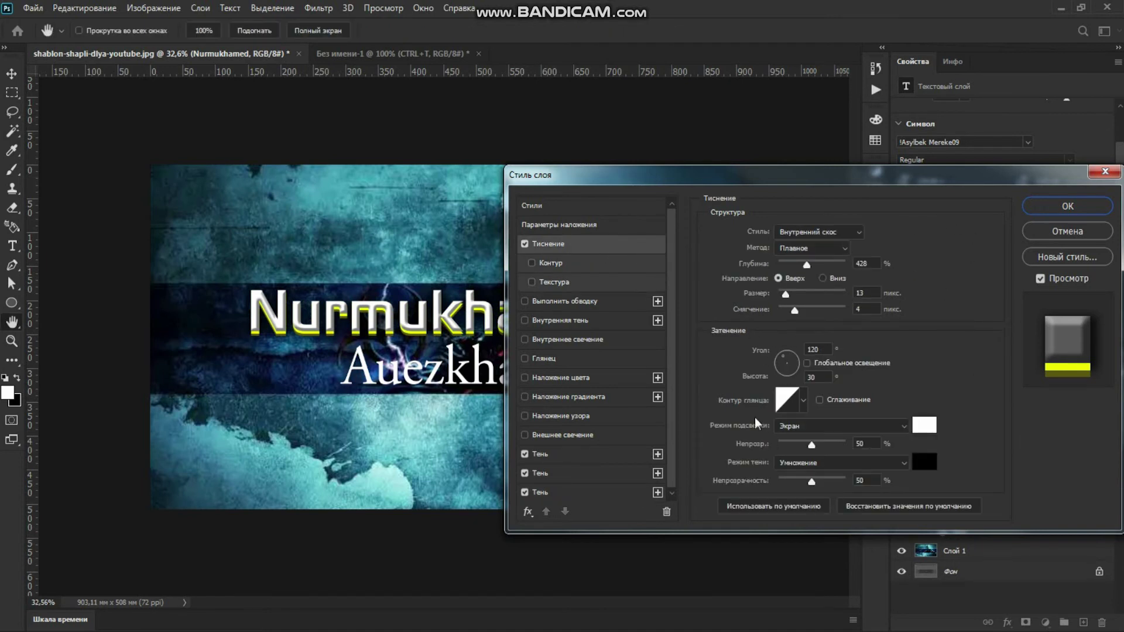
# Recolour the second drop shadow dark red (6b0505) and apply the layer style
pyautogui.click(632, 473)
pyautogui.click(925, 233)
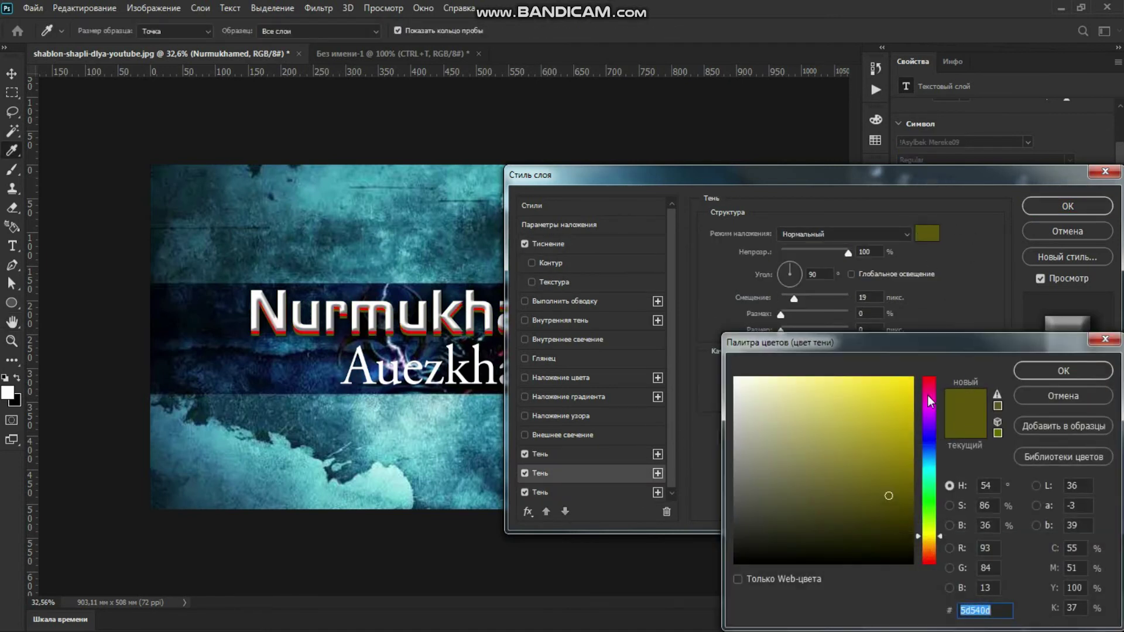
pyautogui.moveTo(931, 402); pyautogui.dragTo(929, 377)
pyautogui.moveTo(888, 496); pyautogui.dragTo(904, 485)
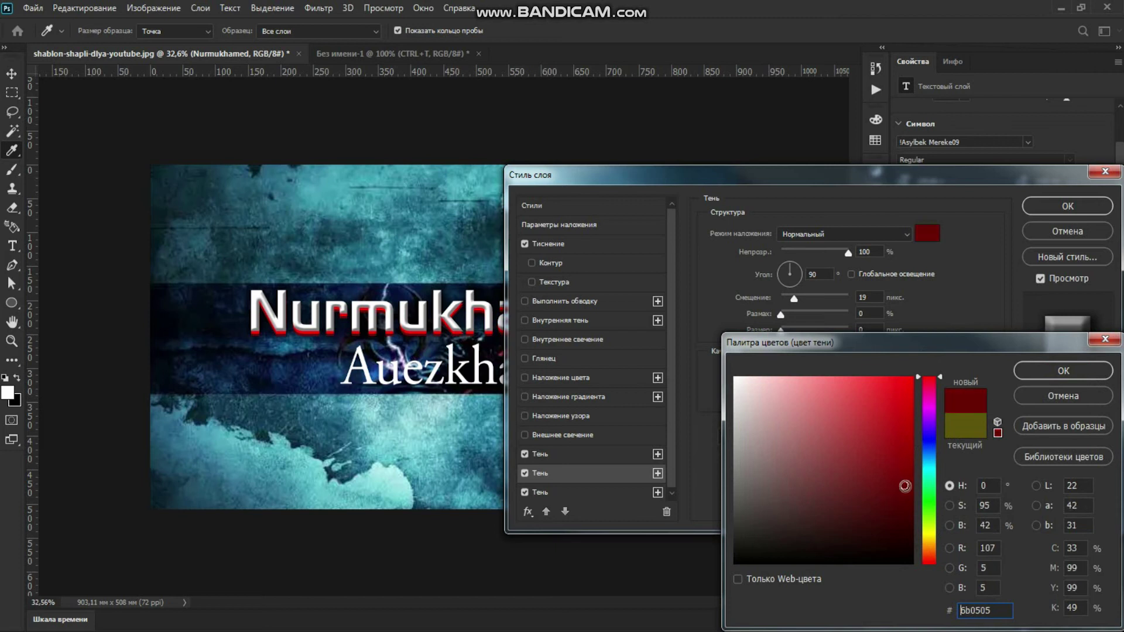
pyautogui.click(1045, 375)
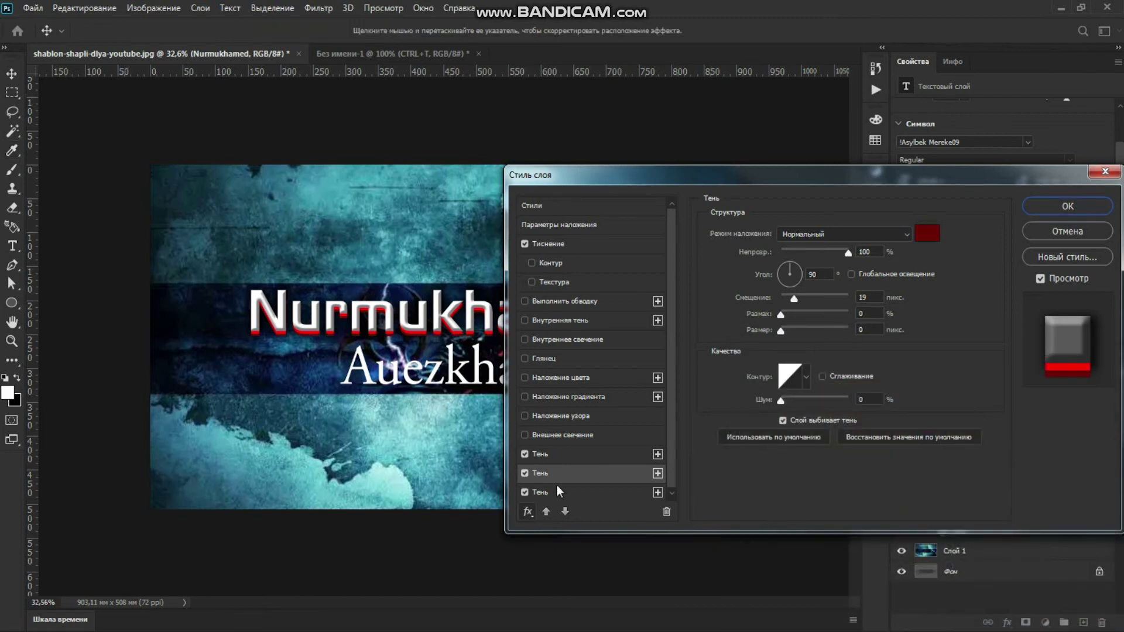
pyautogui.click(572, 495)
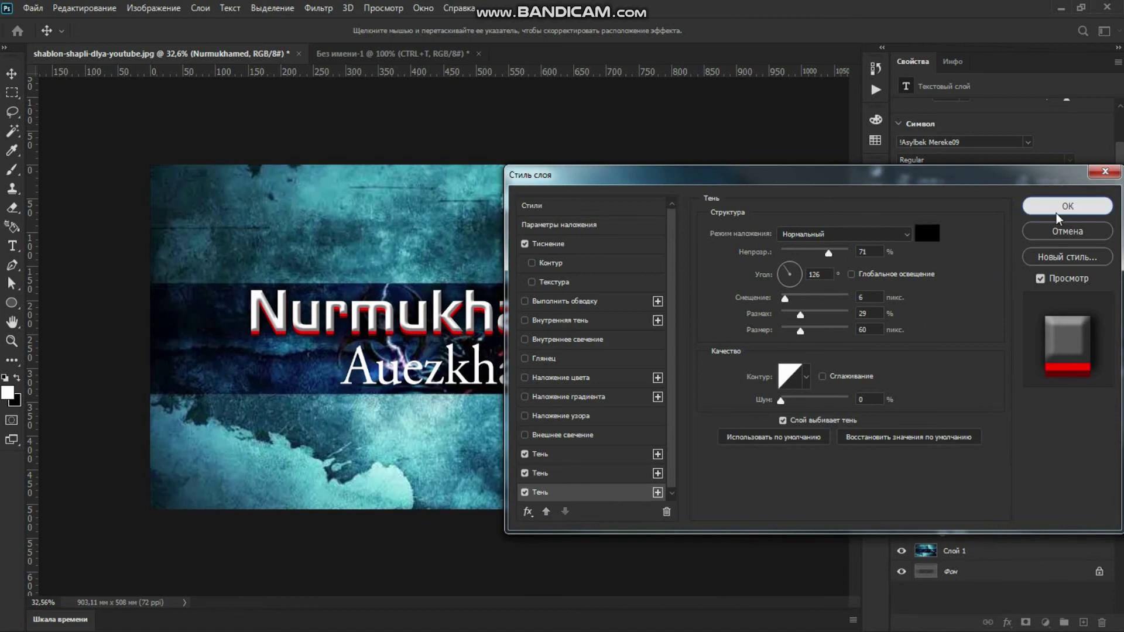
pyautogui.click(1075, 208)
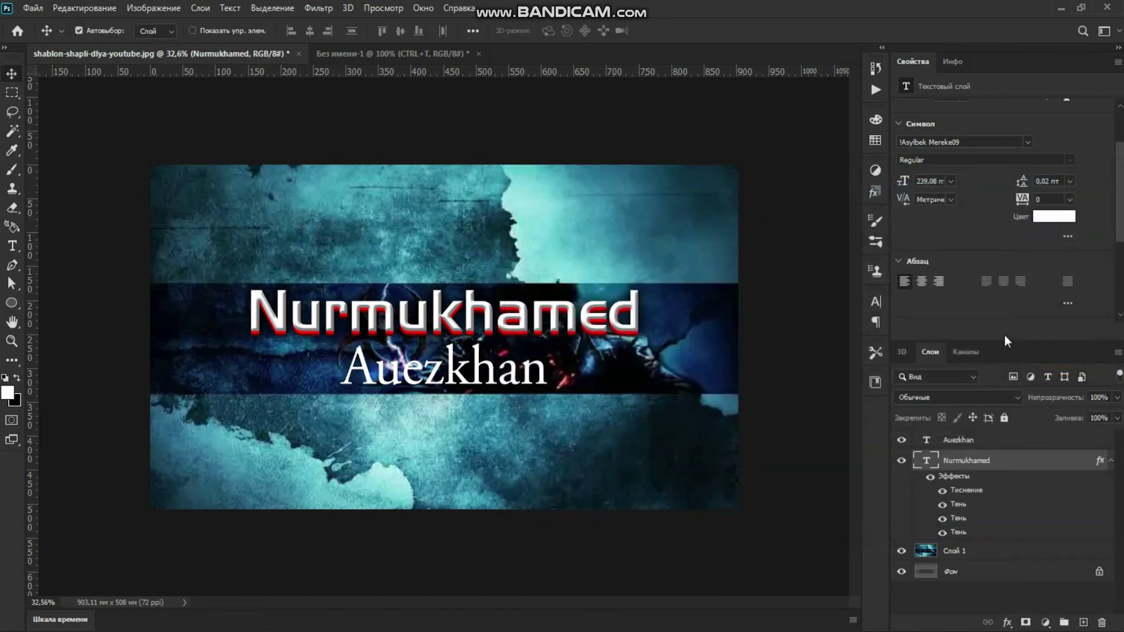
pyautogui.click(949, 442)
pyautogui.doubleClick(1014, 445)
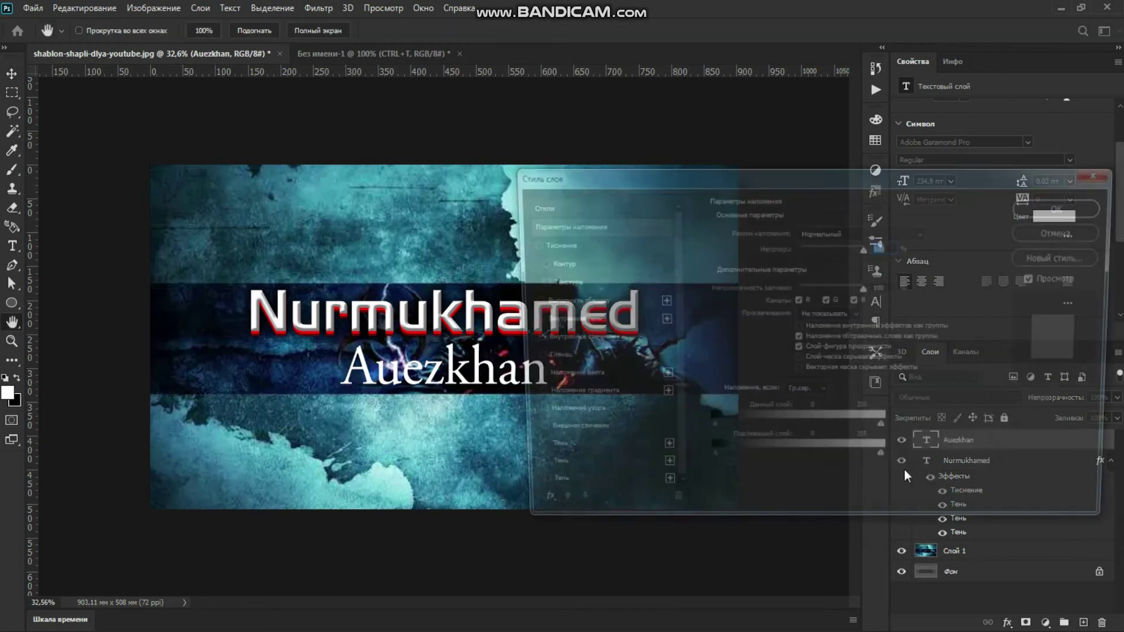
pyautogui.click(573, 380)
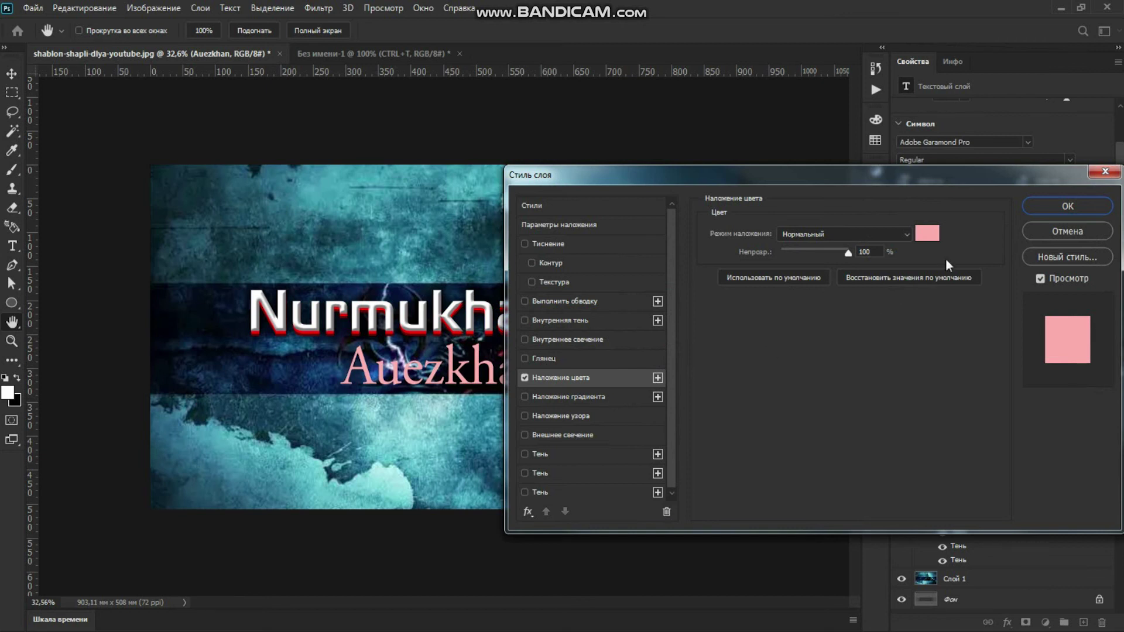
pyautogui.click(926, 233)
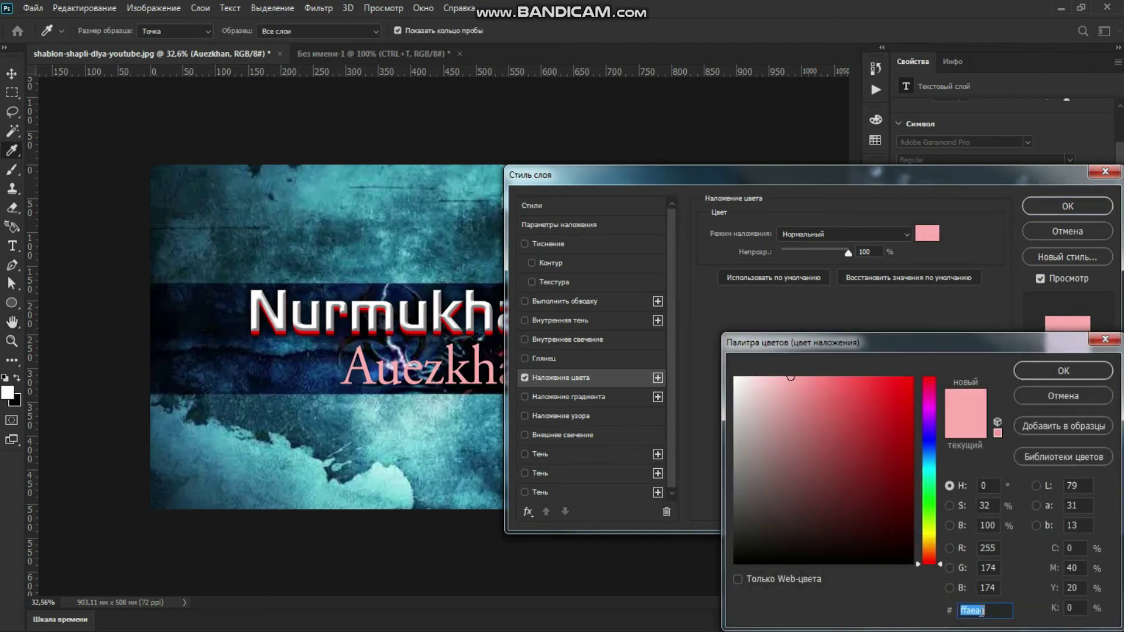
pyautogui.click(1091, 365)
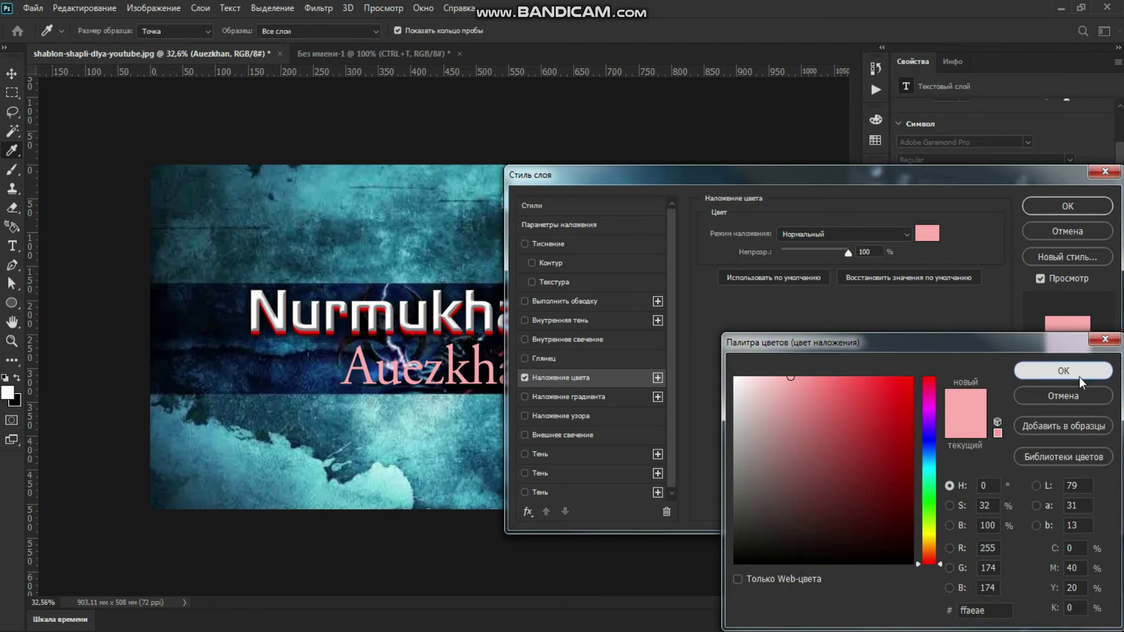
# Add a red 43 px Outer Glow with adjusted spread and apply both styles
pyautogui.click(567, 436)
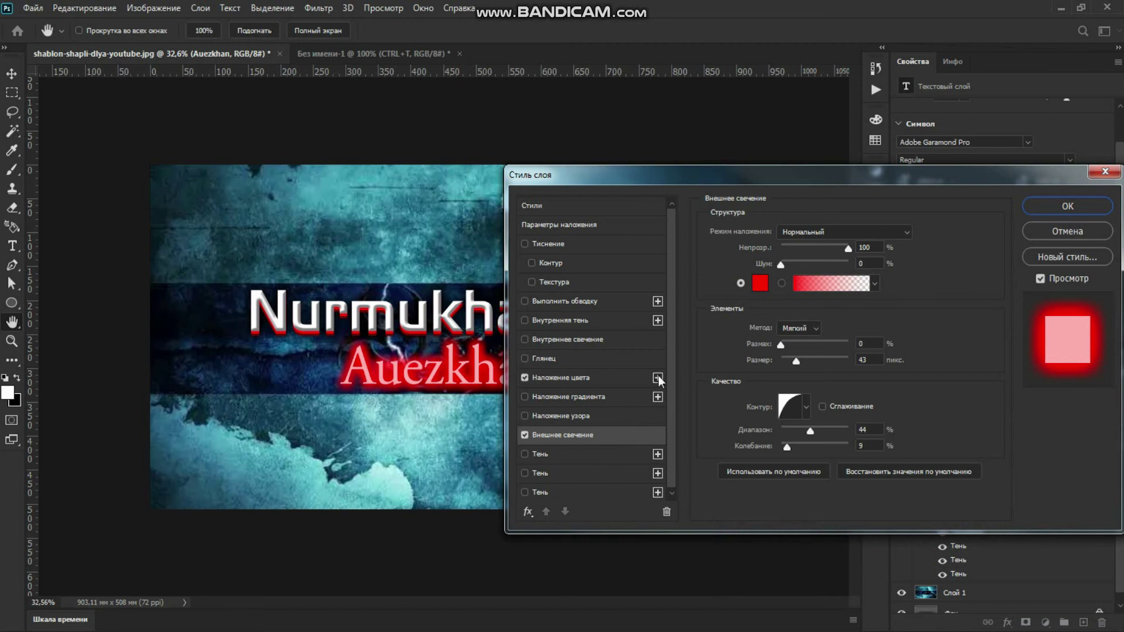
pyautogui.click(781, 345)
pyautogui.moveTo(783, 349); pyautogui.dragTo(784, 350)
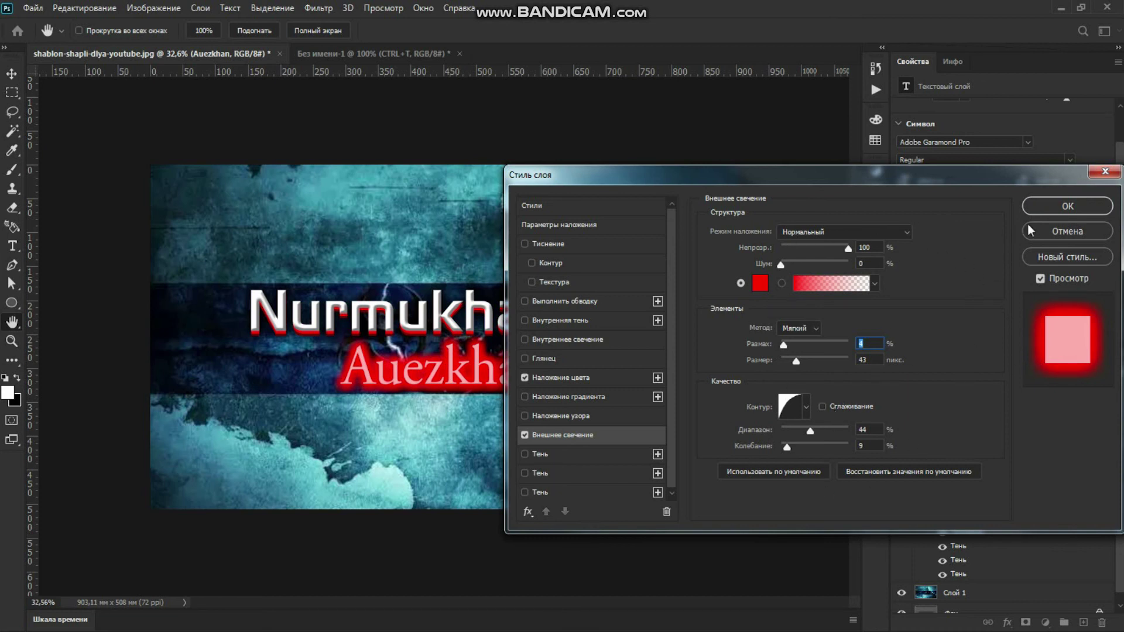
pyautogui.click(1054, 207)
pyautogui.moveTo(483, 448); pyautogui.dragTo(482, 438)
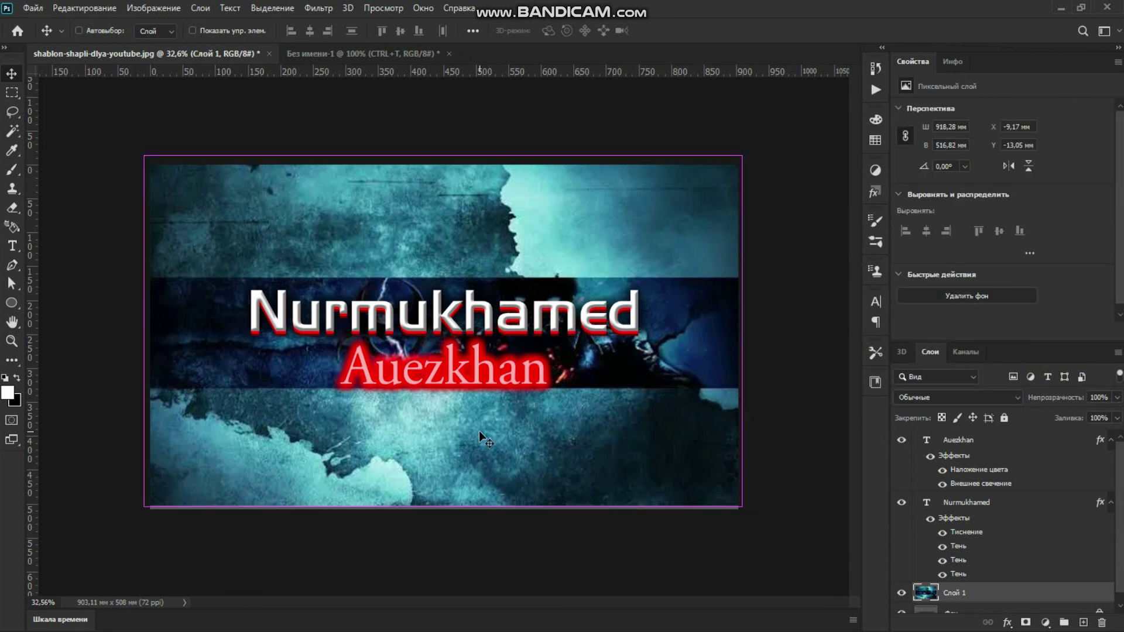
pyautogui.hotkey('ctrl', 'z')
pyautogui.hotkey('ctrl', 'shift', 'z')
pyautogui.moveTo(480, 434); pyautogui.dragTo(481, 438)
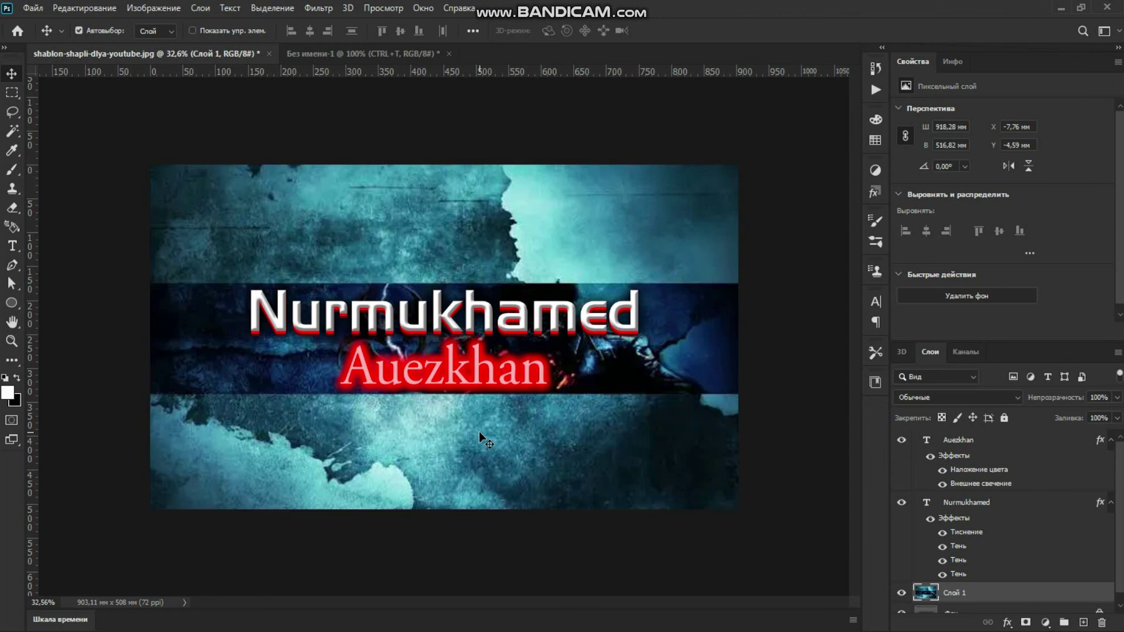
pyautogui.moveTo(378, 382); pyautogui.dragTo(381, 379)
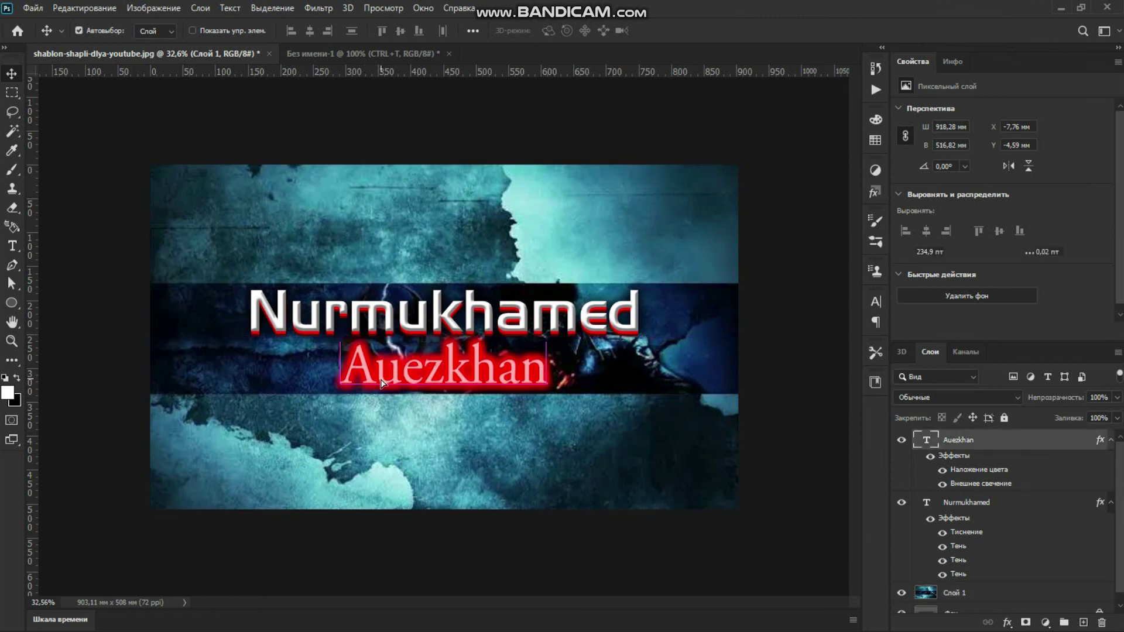